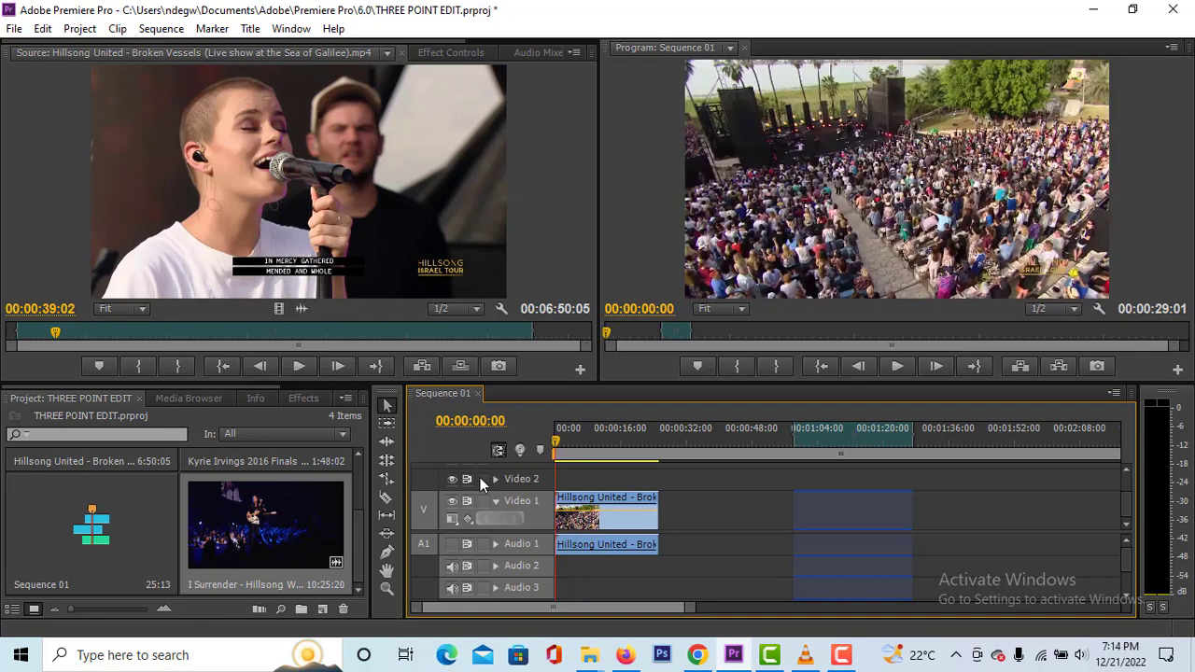
# - Mark the sequence's In point at 00:00:00:00 and its Out point at the end of the clip, and display the export options
pyautogui.press('i')
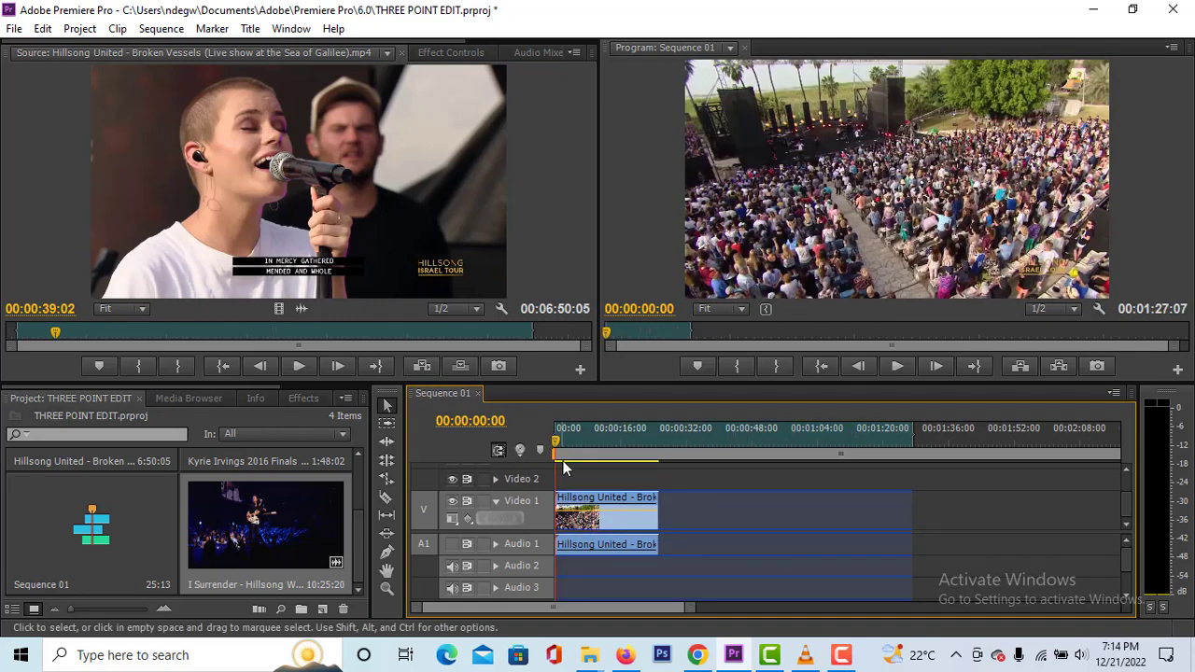
pyautogui.click(608, 442)
pyautogui.moveTo(616, 443)
pyautogui.mouseDown()
pyautogui.moveTo(663, 443)
pyautogui.moveTo(551, 452)
pyautogui.moveTo(630, 464)
pyautogui.moveTo(515, 465)
pyautogui.mouseUp()
pyautogui.press('o')
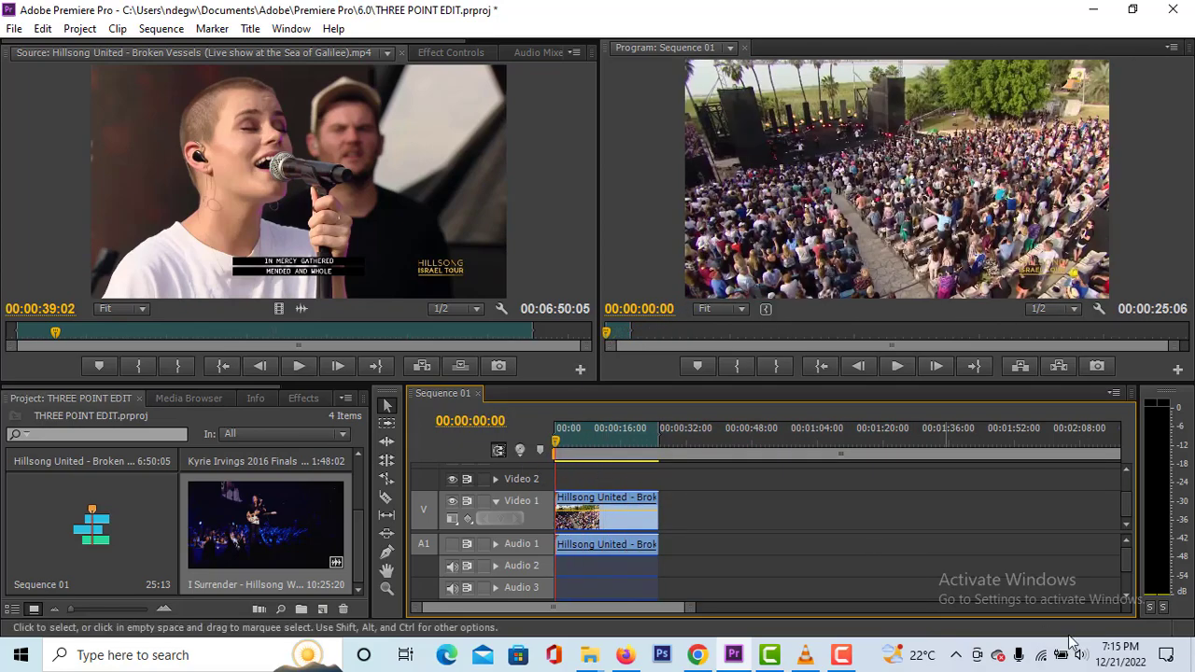
pyautogui.click(15, 29)
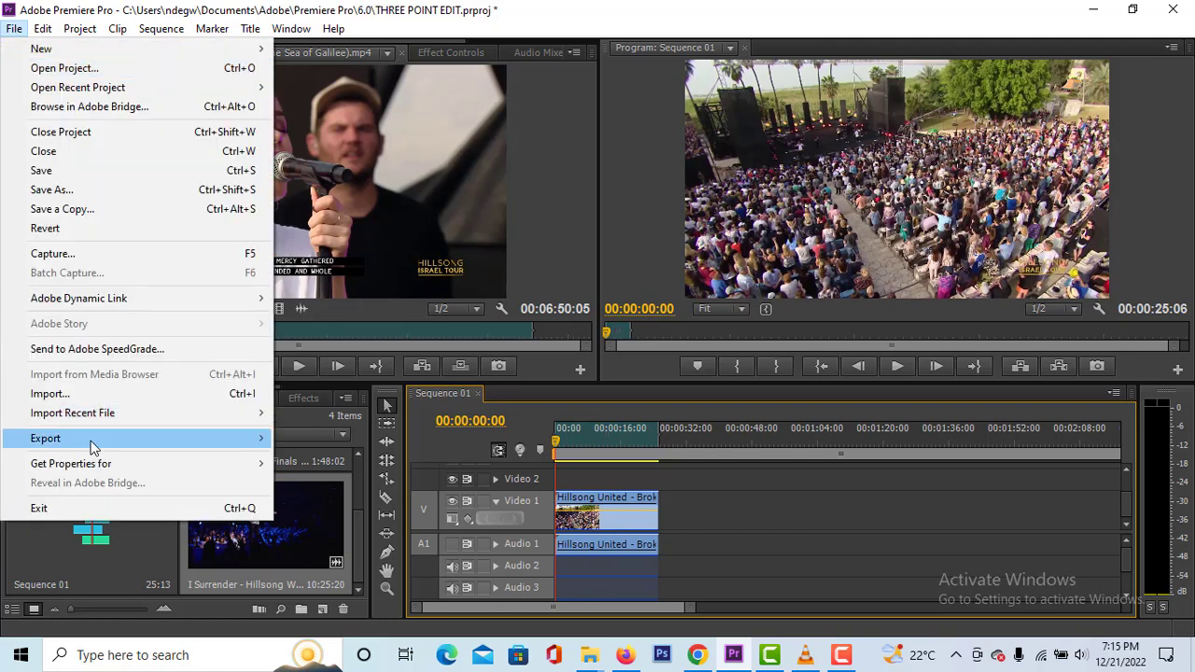
pyautogui.moveTo(264, 441)
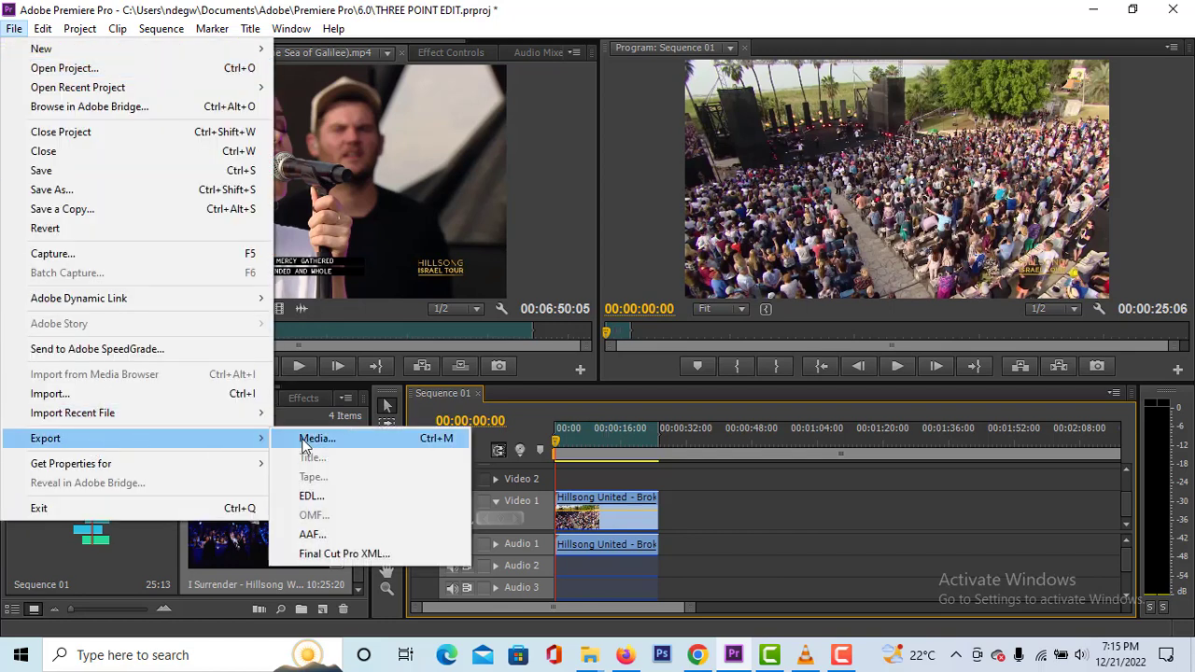
# - Mark the Broken Vessels source clip's In point at 00:02:36:08 and its Out point at 00:04:21:18
pyautogui.moveTo(635, 443); pyautogui.dragTo(751, 471)
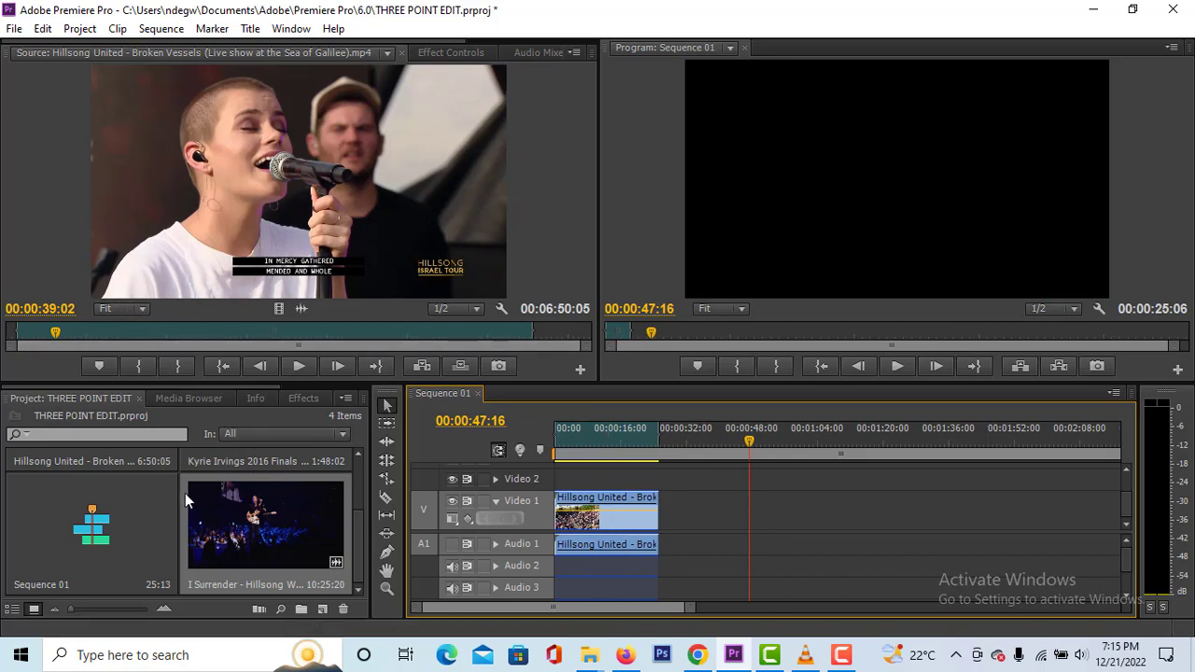
pyautogui.scroll(2, 237, 515)
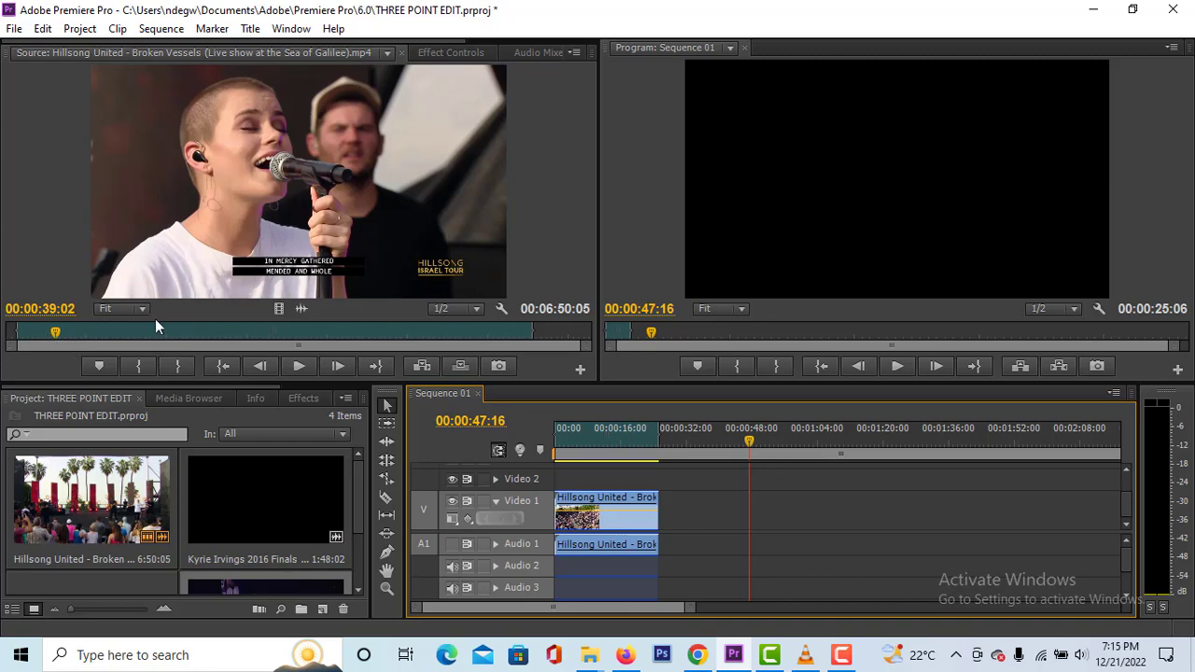
pyautogui.moveTo(53, 330); pyautogui.dragTo(230, 334)
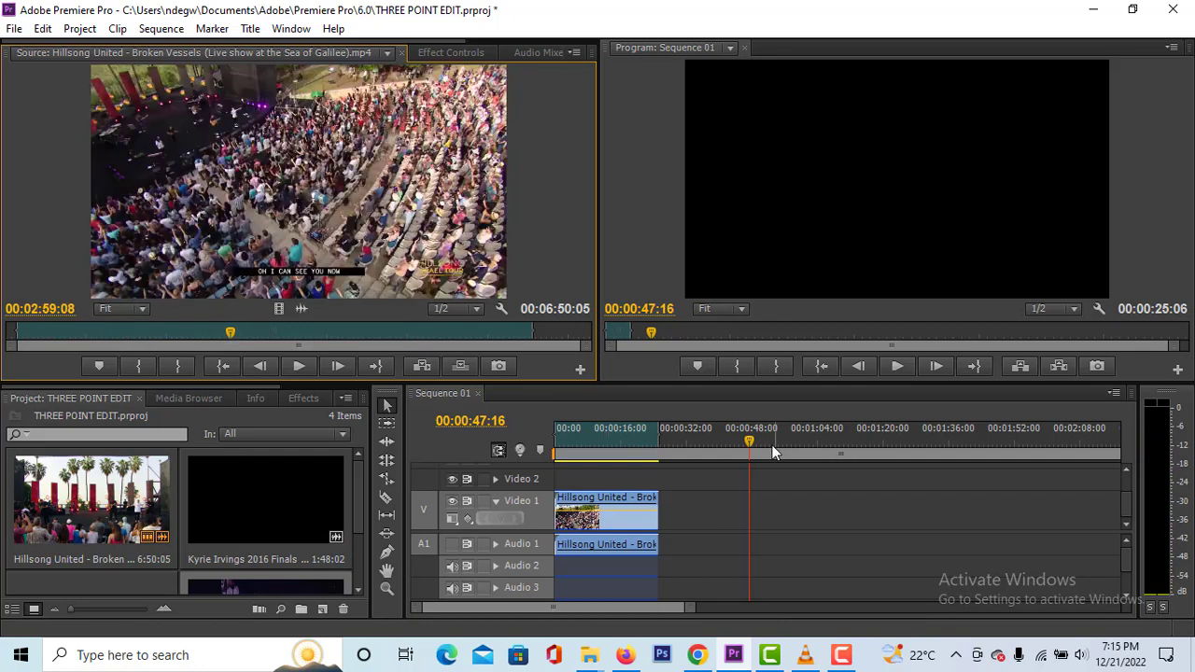
pyautogui.moveTo(751, 451); pyautogui.dragTo(701, 456)
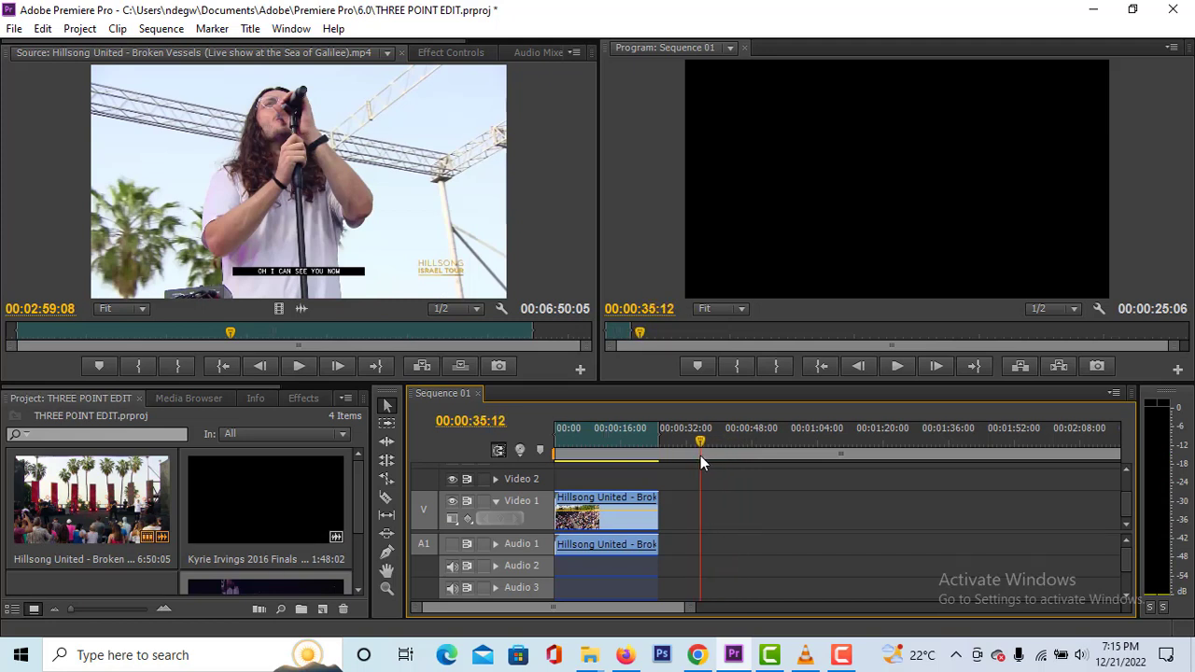
pyautogui.click(250, 334)
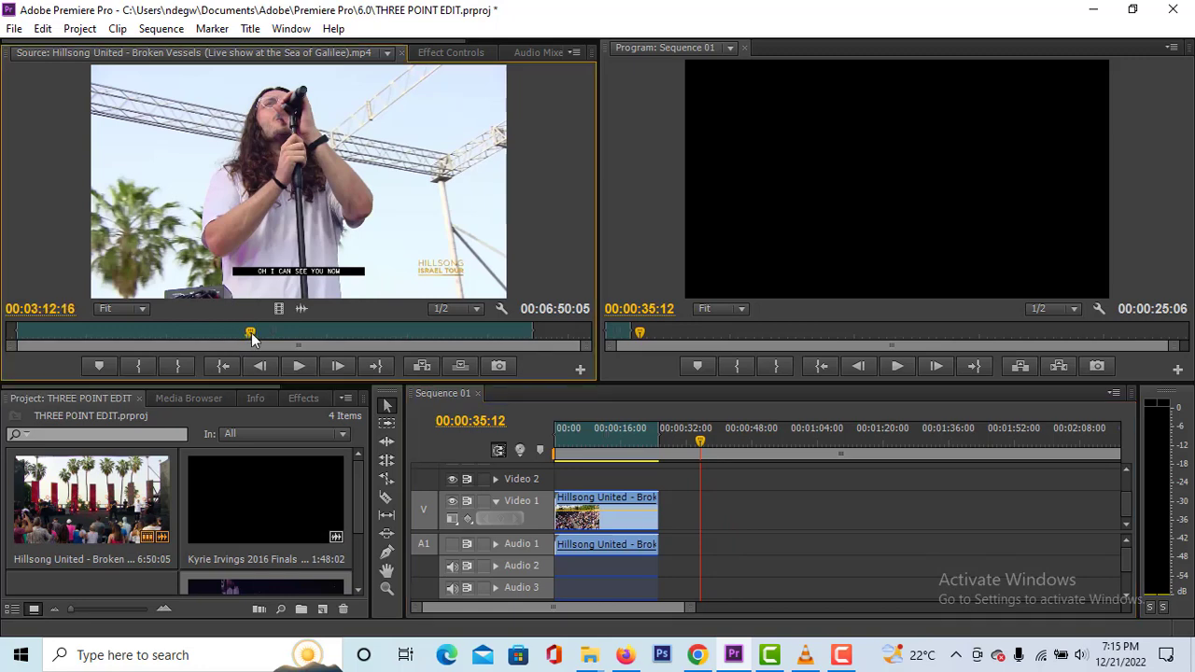
pyautogui.moveTo(251, 334); pyautogui.dragTo(193, 332)
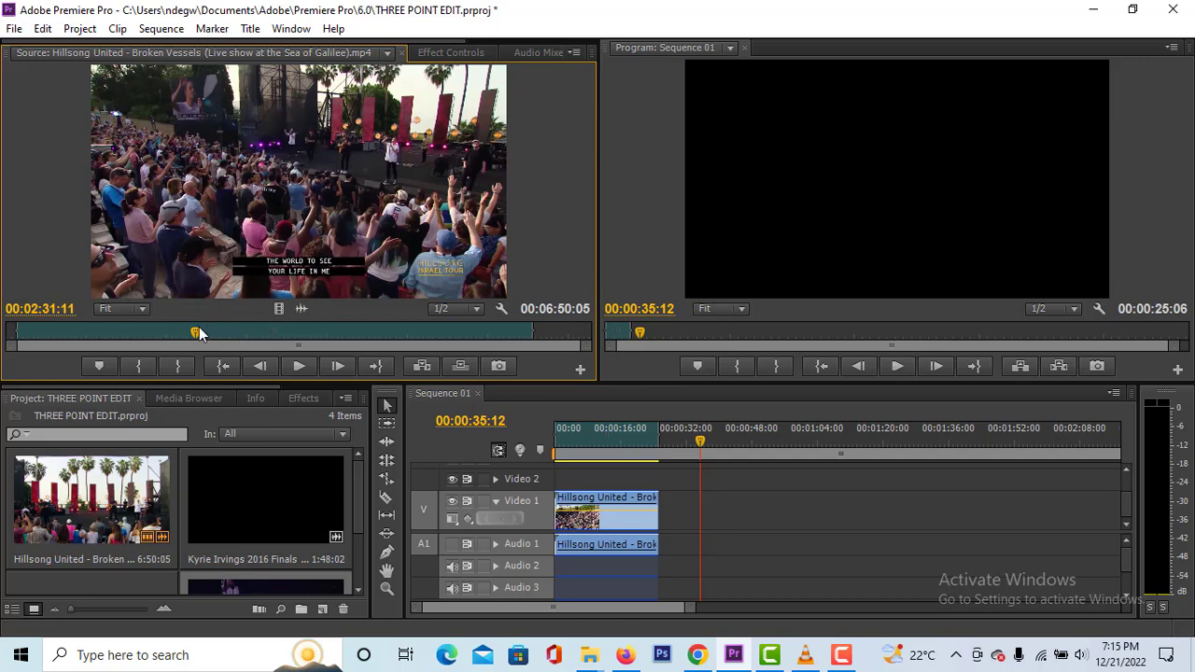
pyautogui.moveTo(199, 334); pyautogui.dragTo(187, 332)
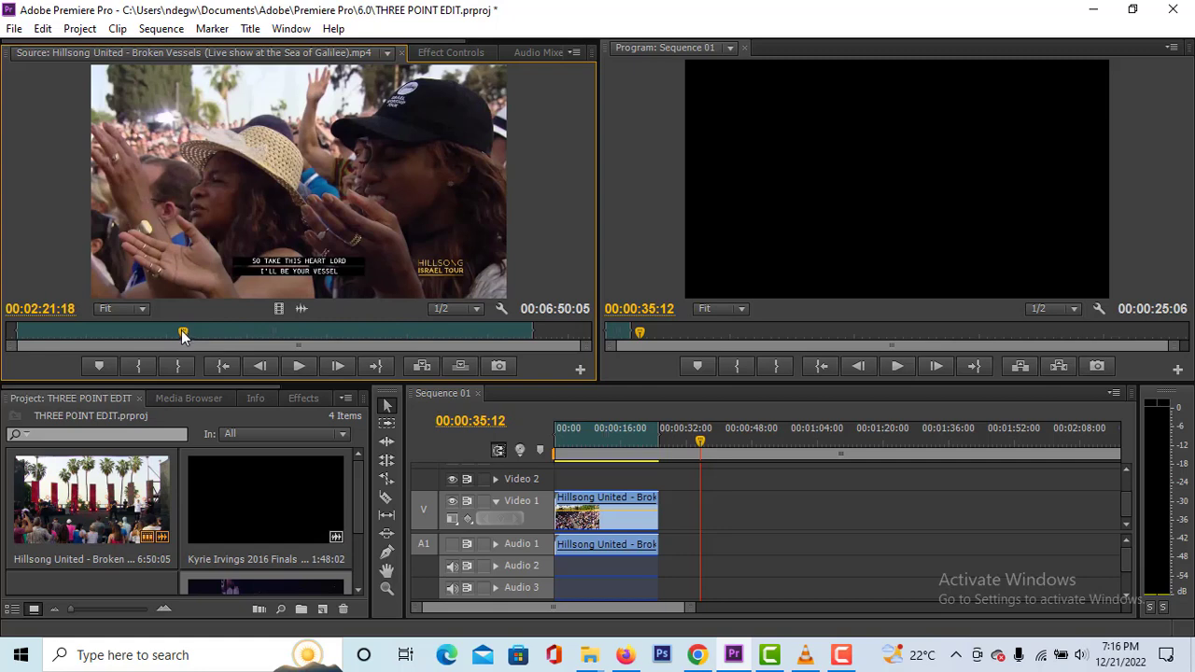
pyautogui.moveTo(183, 334); pyautogui.dragTo(191, 333)
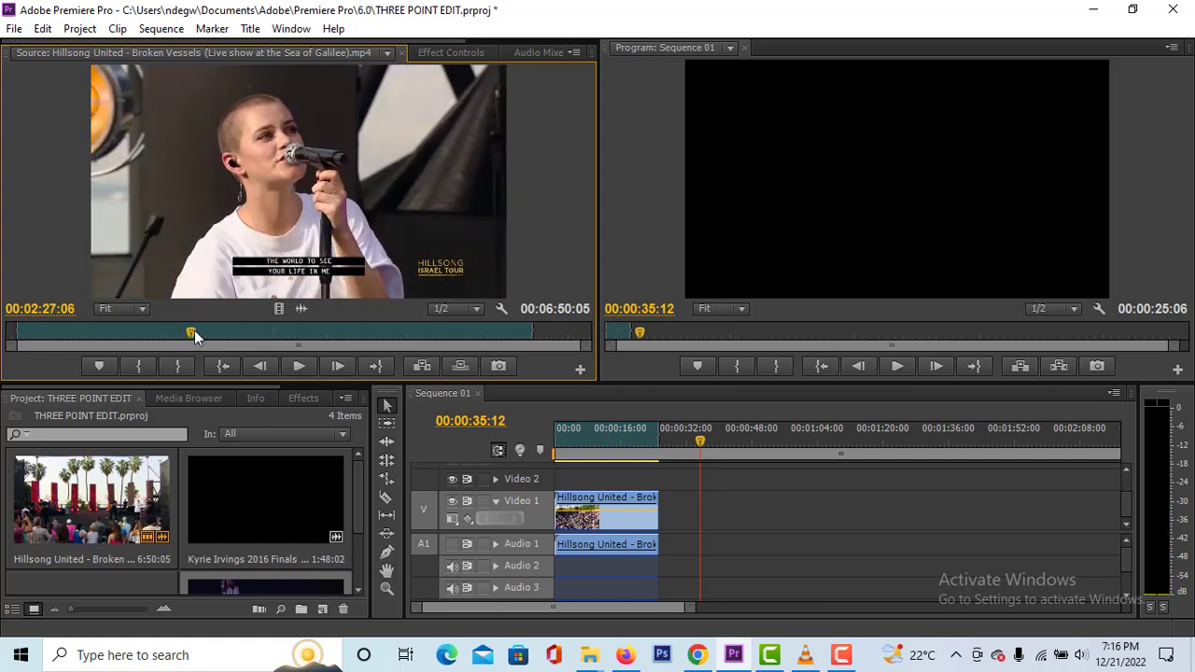
pyautogui.moveTo(188, 333)
pyautogui.mouseDown()
pyautogui.moveTo(278, 332)
pyautogui.moveTo(172, 334)
pyautogui.mouseUp()
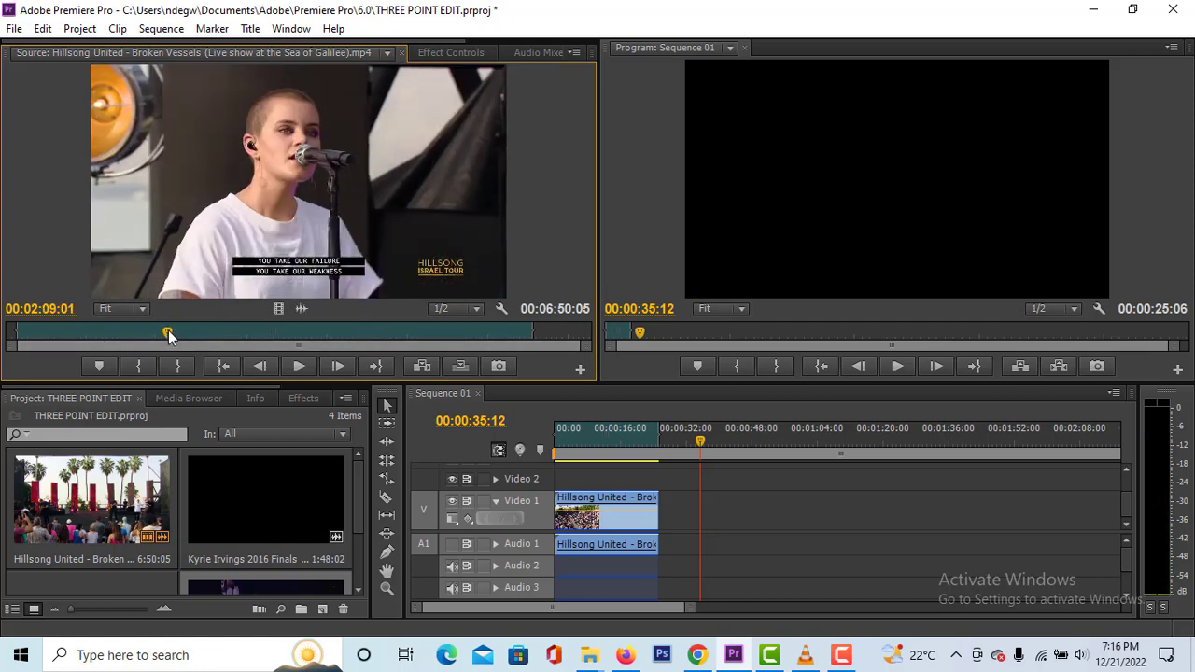
pyautogui.moveTo(167, 337); pyautogui.dragTo(205, 343)
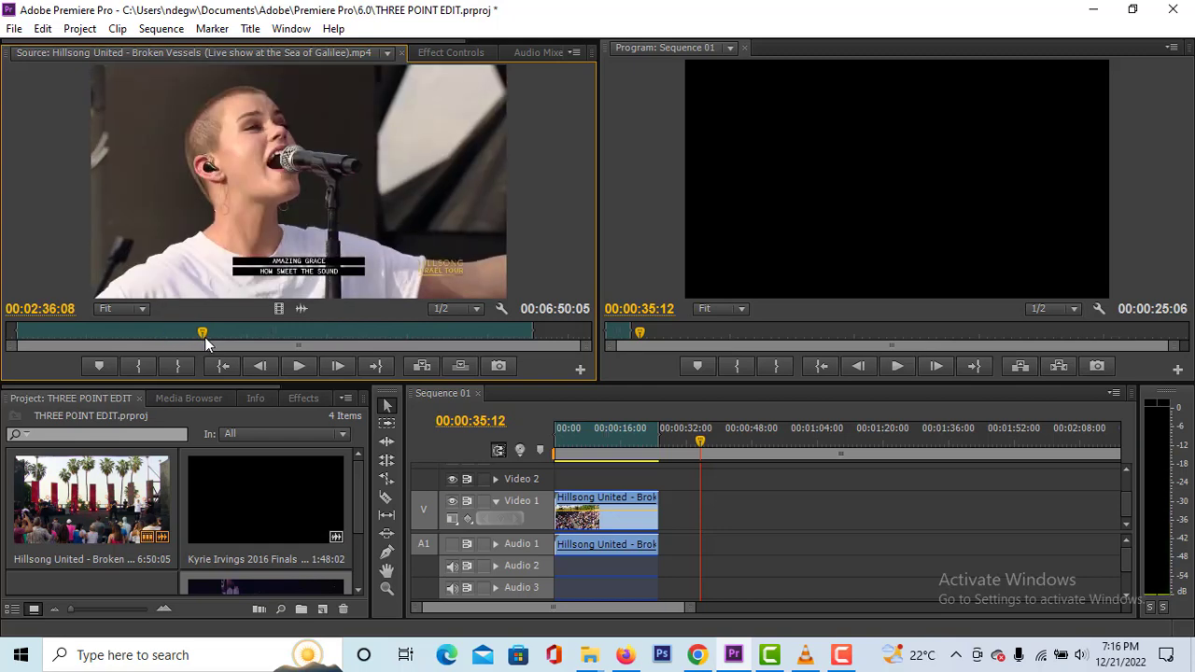
pyautogui.press('i')
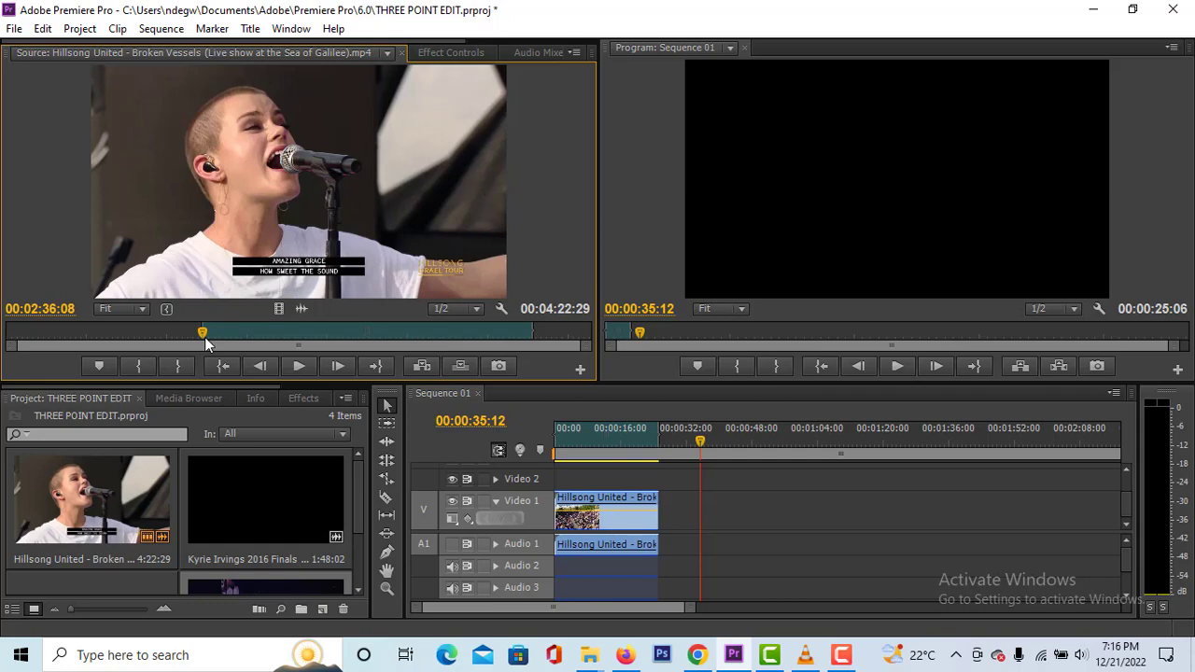
pyautogui.moveTo(203, 333); pyautogui.dragTo(335, 353)
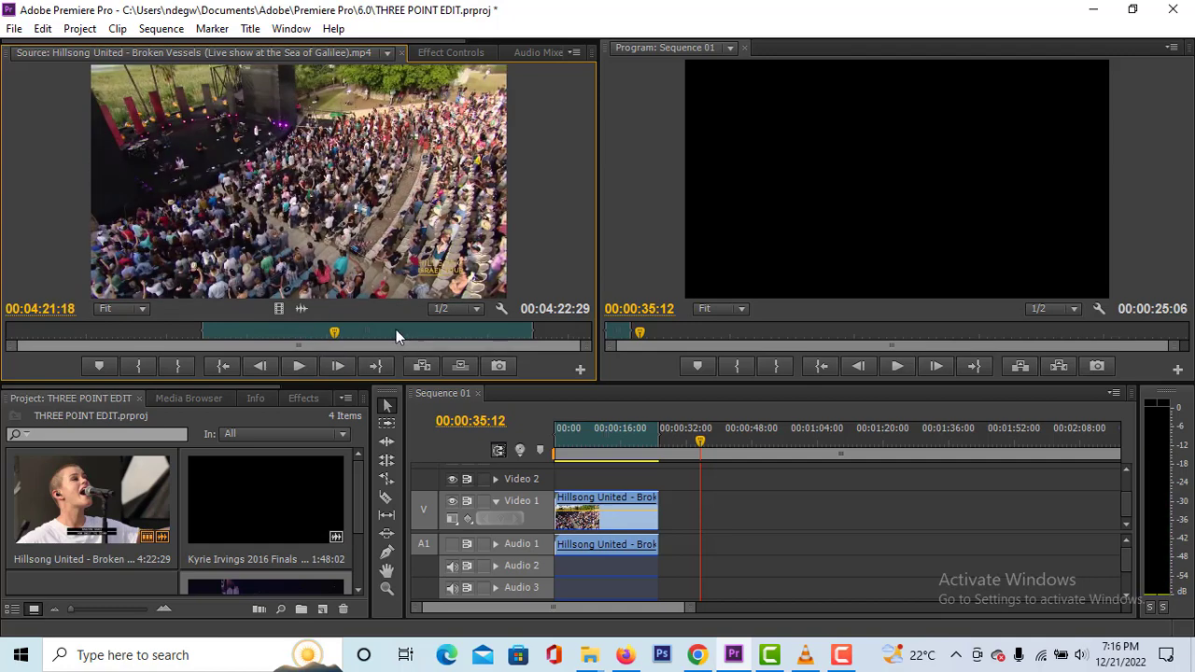
pyautogui.press('o')
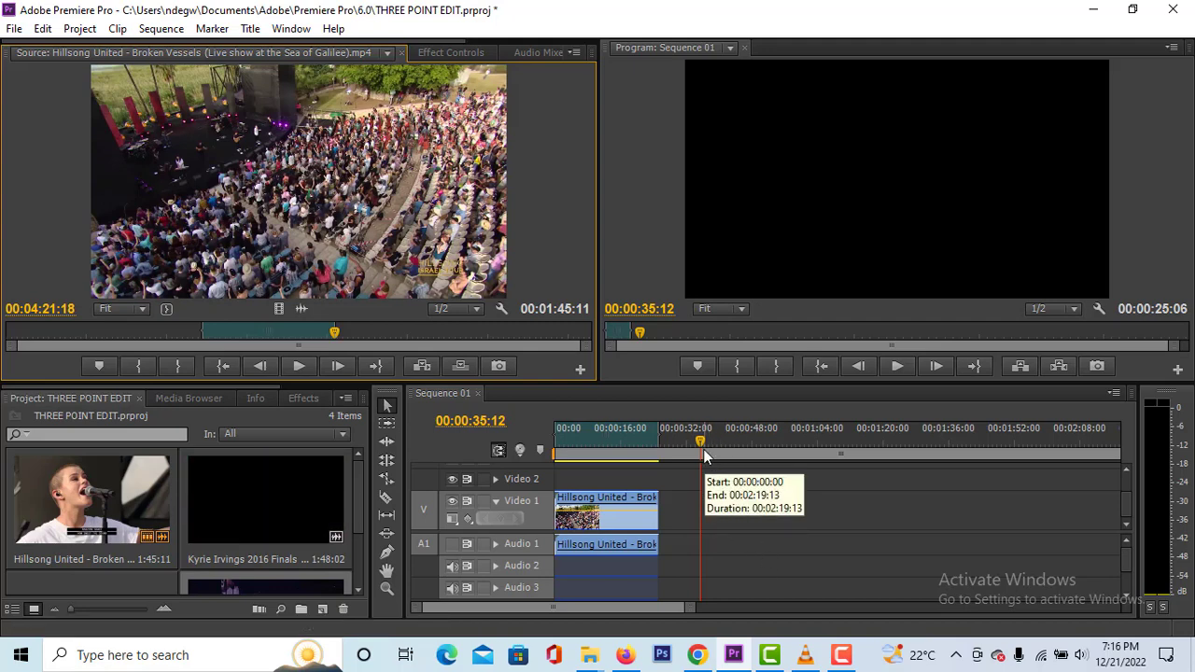
# - Mark the sequence's In point at 00:00:50:03, in the empty area after the existing clip
pyautogui.moveTo(703, 449); pyautogui.dragTo(779, 478)
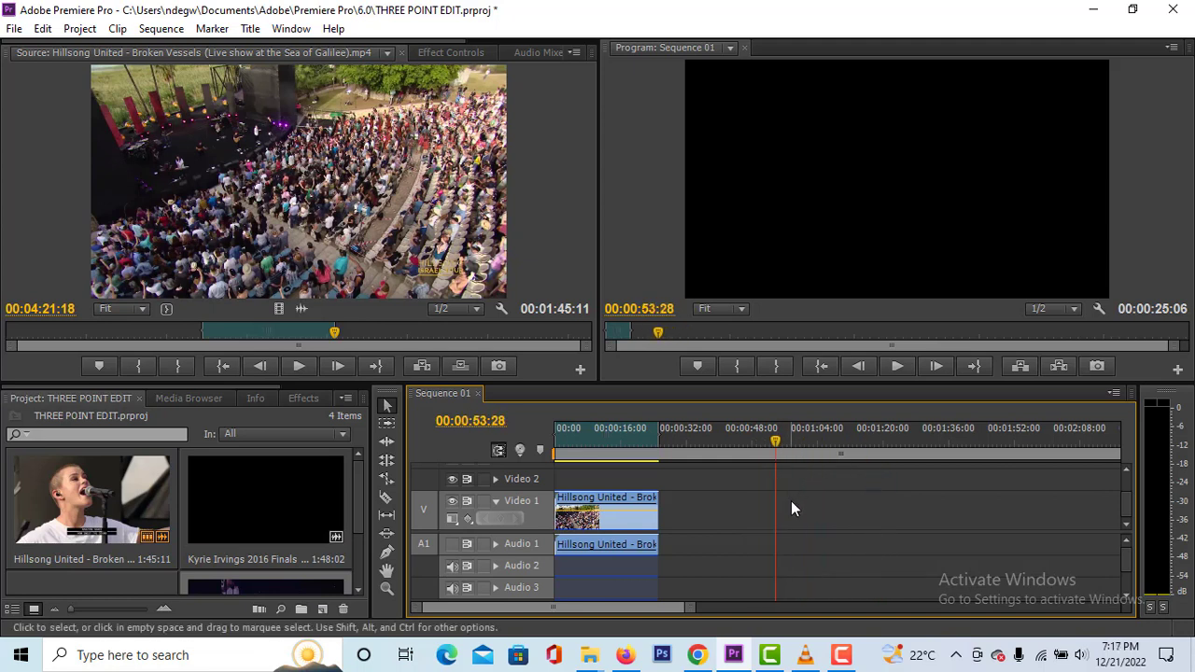
pyautogui.moveTo(775, 447)
pyautogui.mouseDown()
pyautogui.moveTo(747, 450)
pyautogui.moveTo(799, 451)
pyautogui.moveTo(764, 447)
pyautogui.mouseUp()
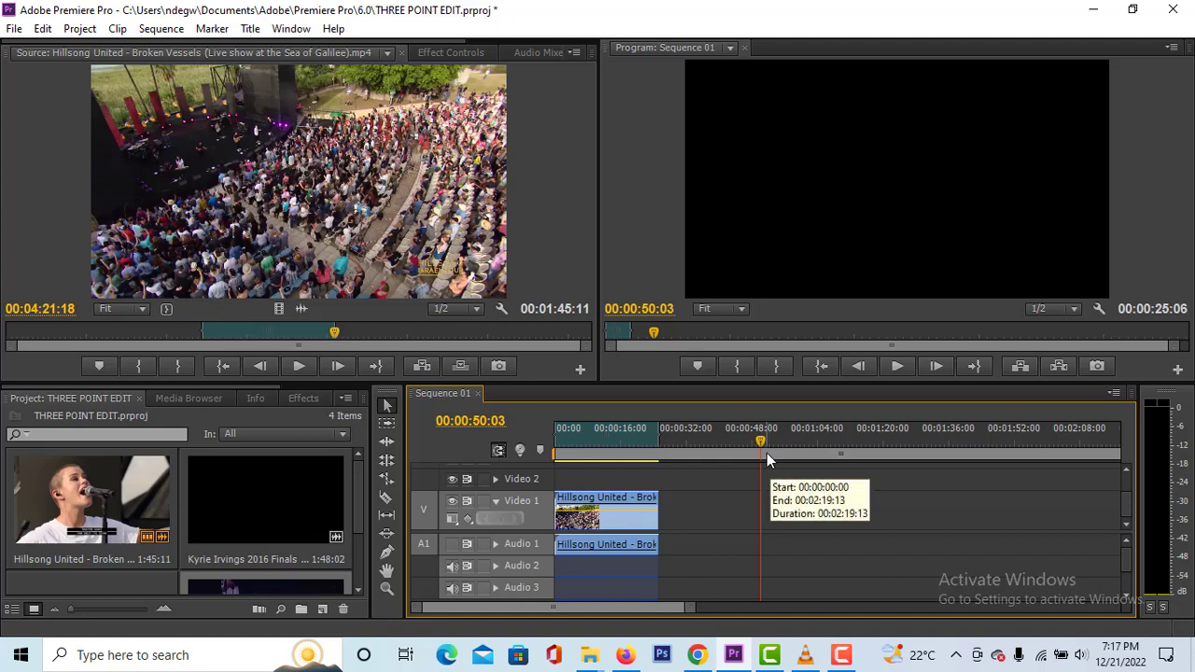
pyautogui.press('i')
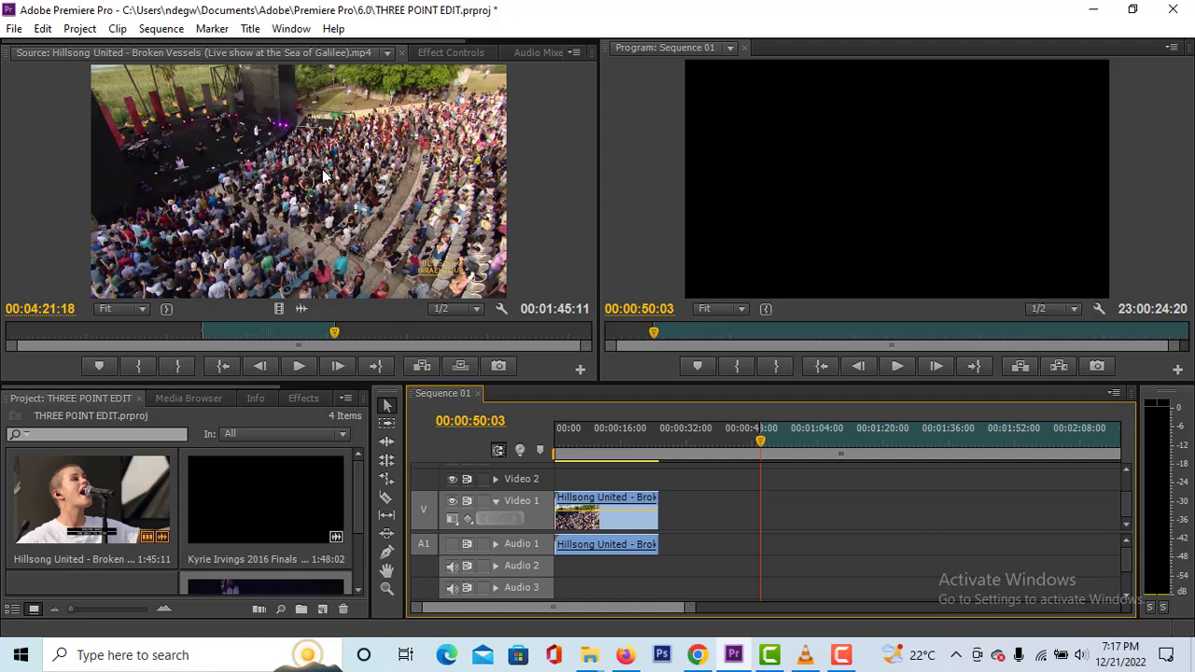
# - Overwrite the marked section of the source clip into the sequence at its In point
pyautogui.moveTo(320, 176); pyautogui.dragTo(396, 176)
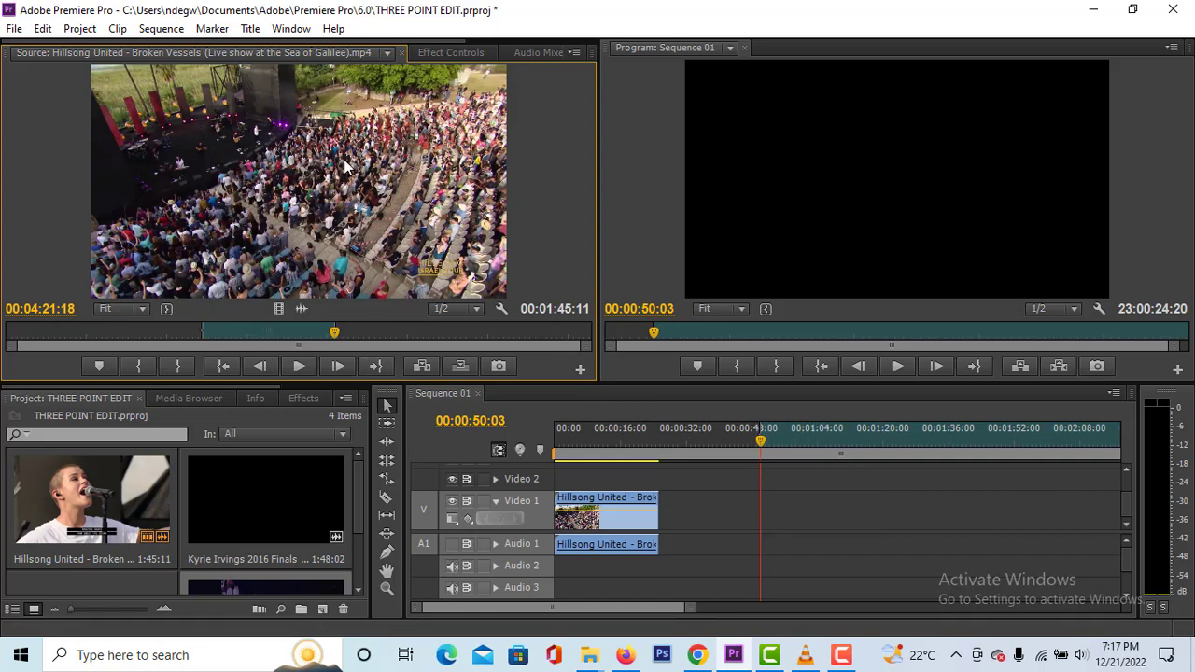
pyautogui.moveTo(740, 356); pyautogui.dragTo(401, 252)
pyautogui.moveTo(753, 441); pyautogui.dragTo(772, 516)
pyautogui.moveTo(774, 517); pyautogui.dragTo(280, 246)
pyautogui.moveTo(344, 179); pyautogui.dragTo(675, 177)
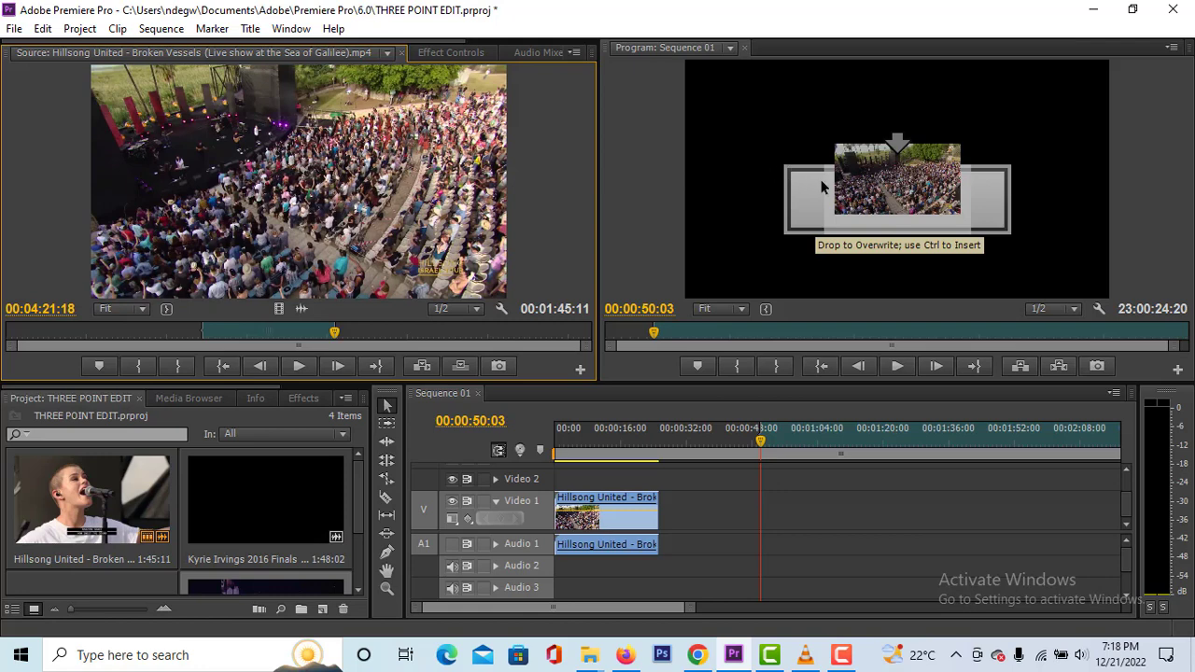
pyautogui.moveTo(821, 187); pyautogui.dragTo(822, 189)
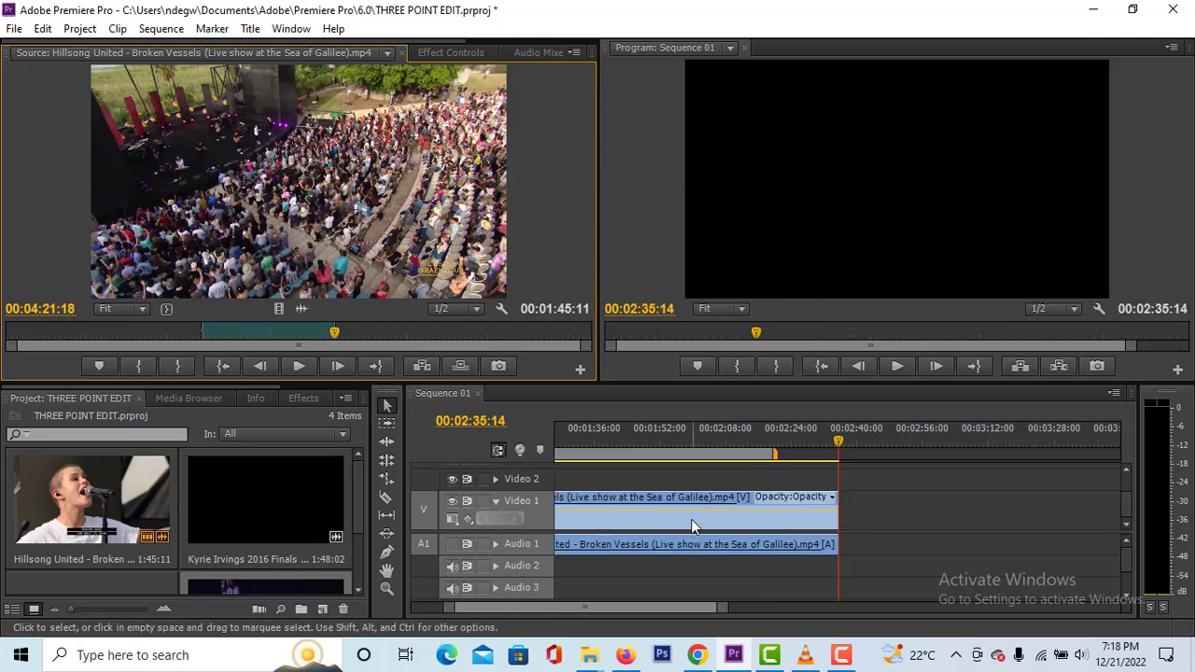
# - Compare the newly placed sequence clip with the frames between the source clip's In and Out points
pyautogui.moveTo(636, 605); pyautogui.dragTo(552, 605)
pyautogui.moveTo(632, 609); pyautogui.dragTo(637, 606)
pyautogui.click(704, 441)
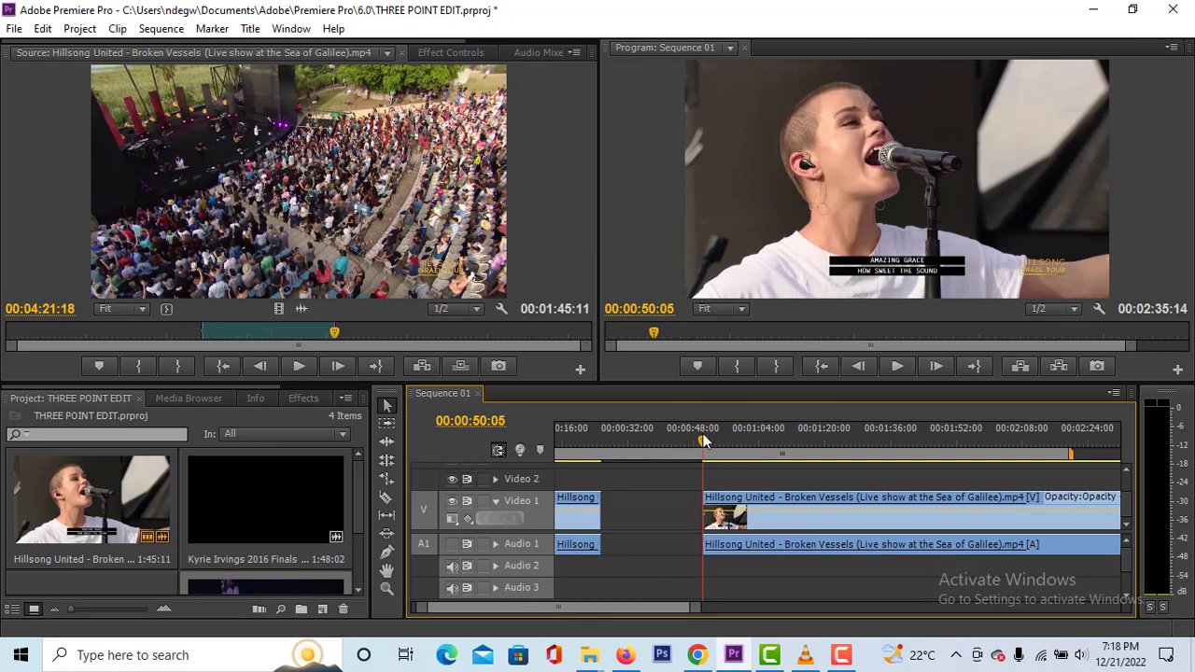
pyautogui.click(201, 317)
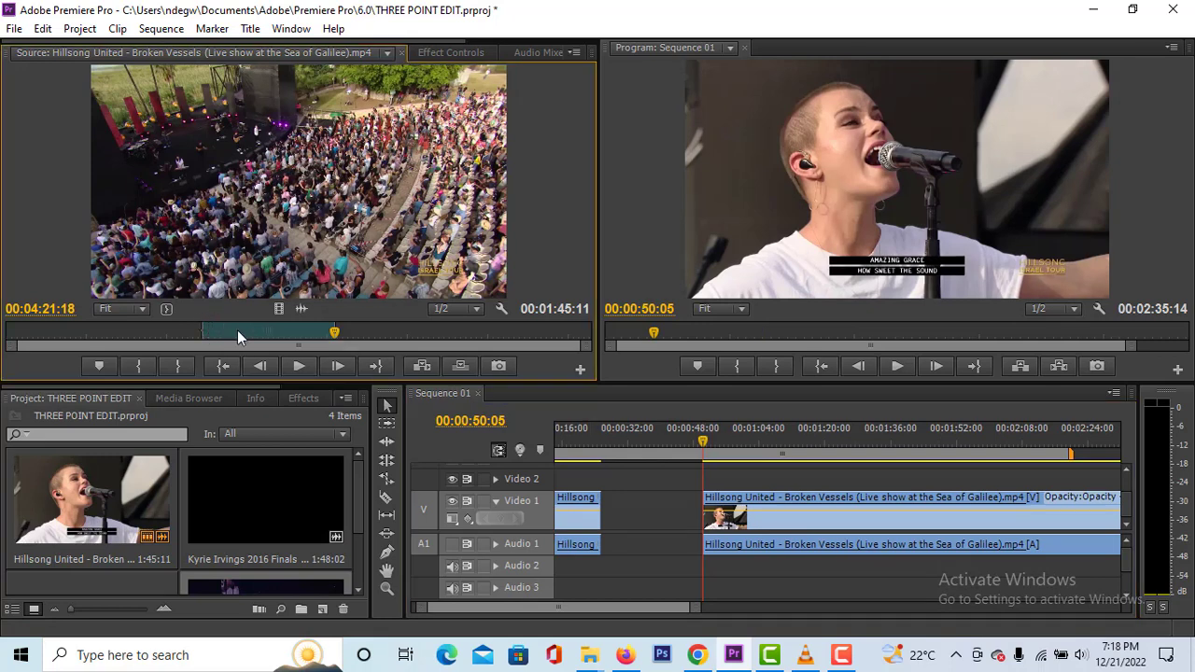
pyautogui.click(287, 336)
pyautogui.moveTo(288, 338); pyautogui.dragTo(202, 338)
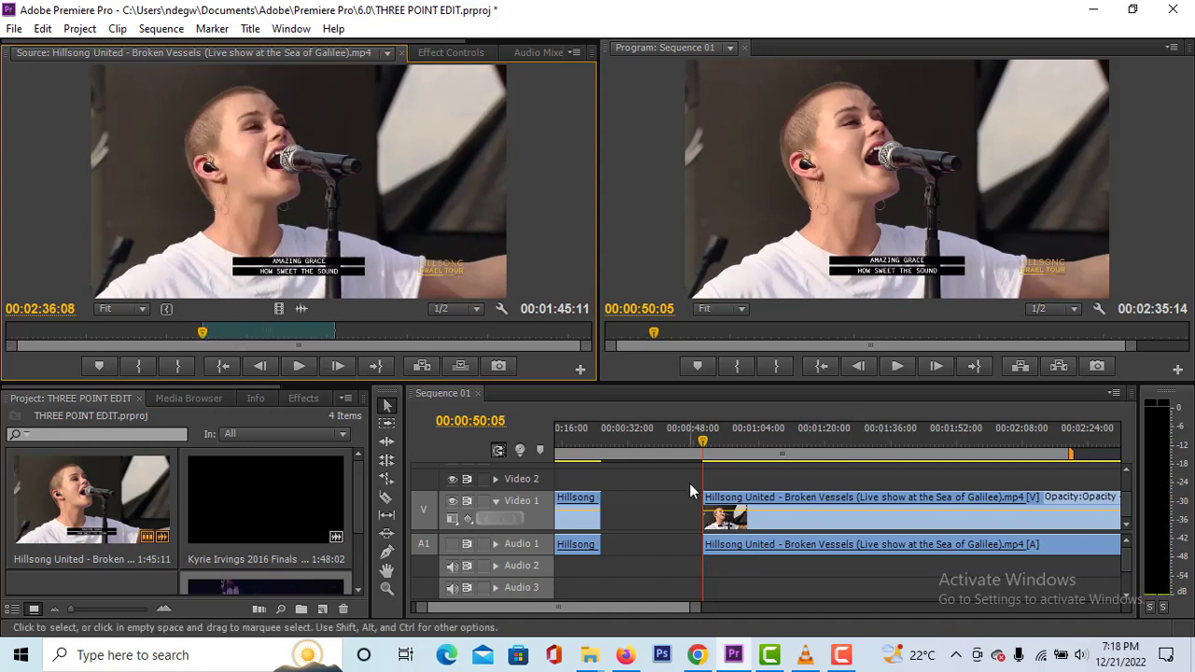
pyautogui.click(767, 450)
pyautogui.moveTo(793, 450); pyautogui.dragTo(1008, 450)
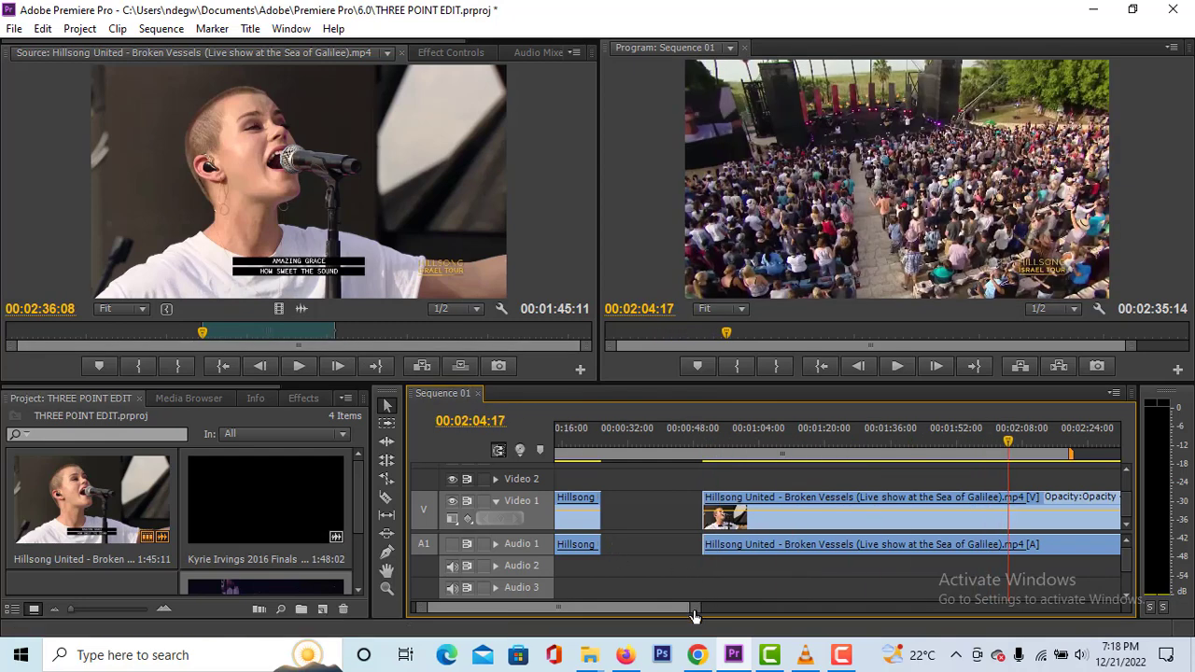
pyautogui.moveTo(694, 608); pyautogui.dragTo(773, 608)
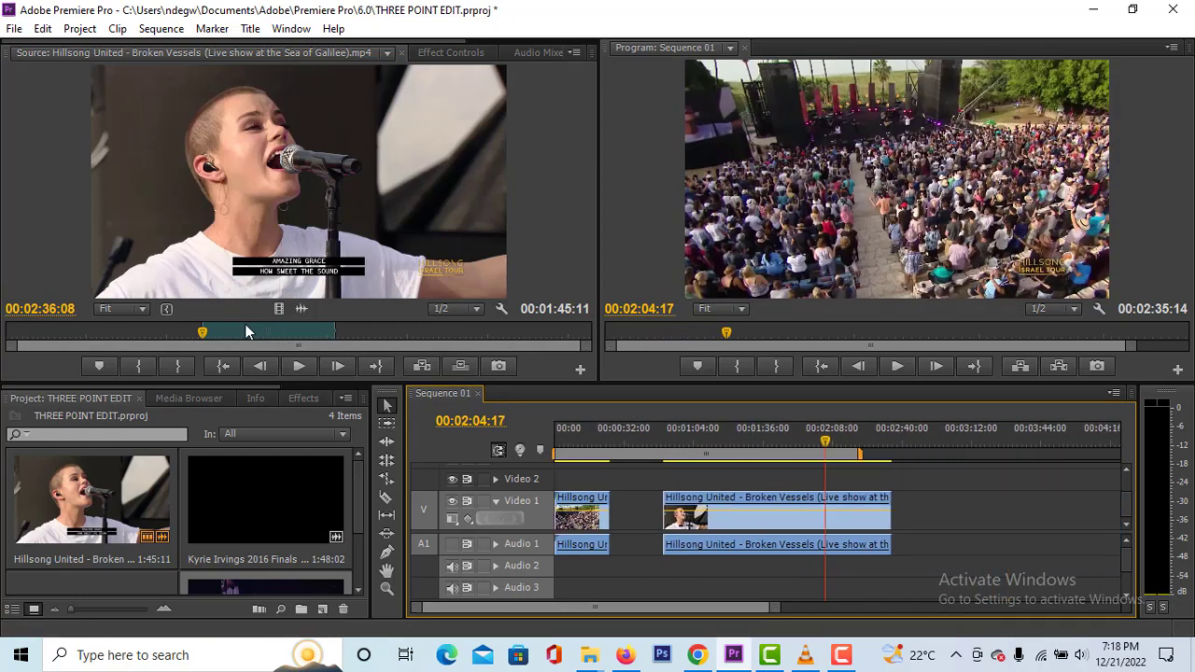
pyautogui.moveTo(202, 333); pyautogui.dragTo(333, 349)
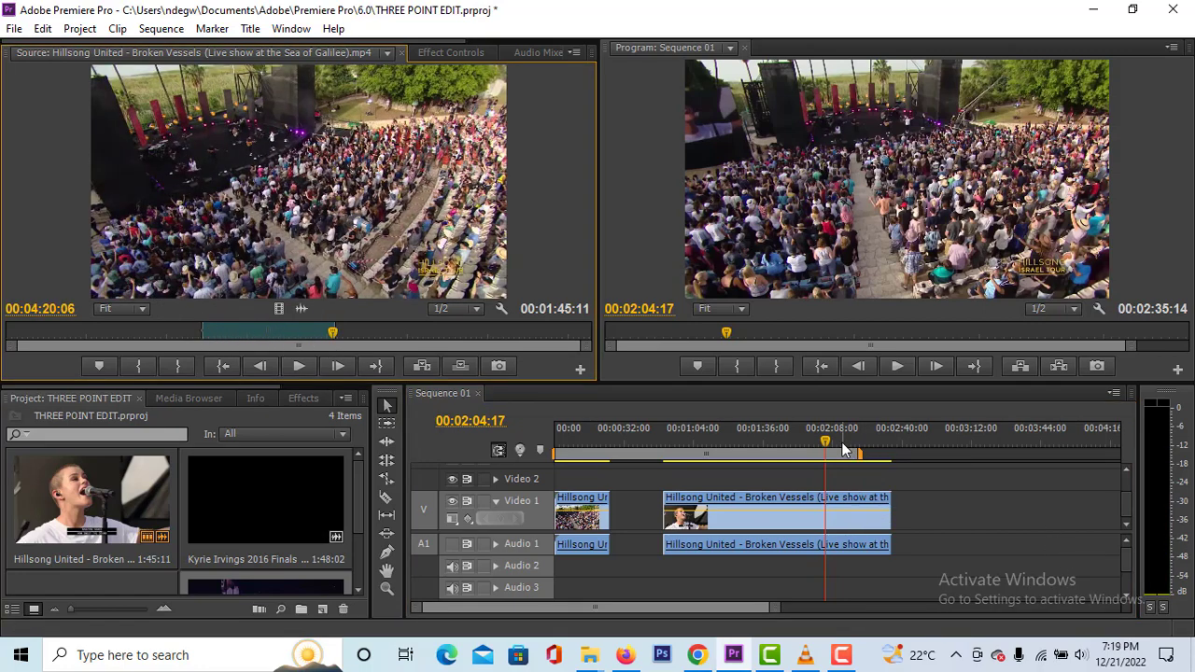
pyautogui.moveTo(844, 449); pyautogui.dragTo(732, 454)
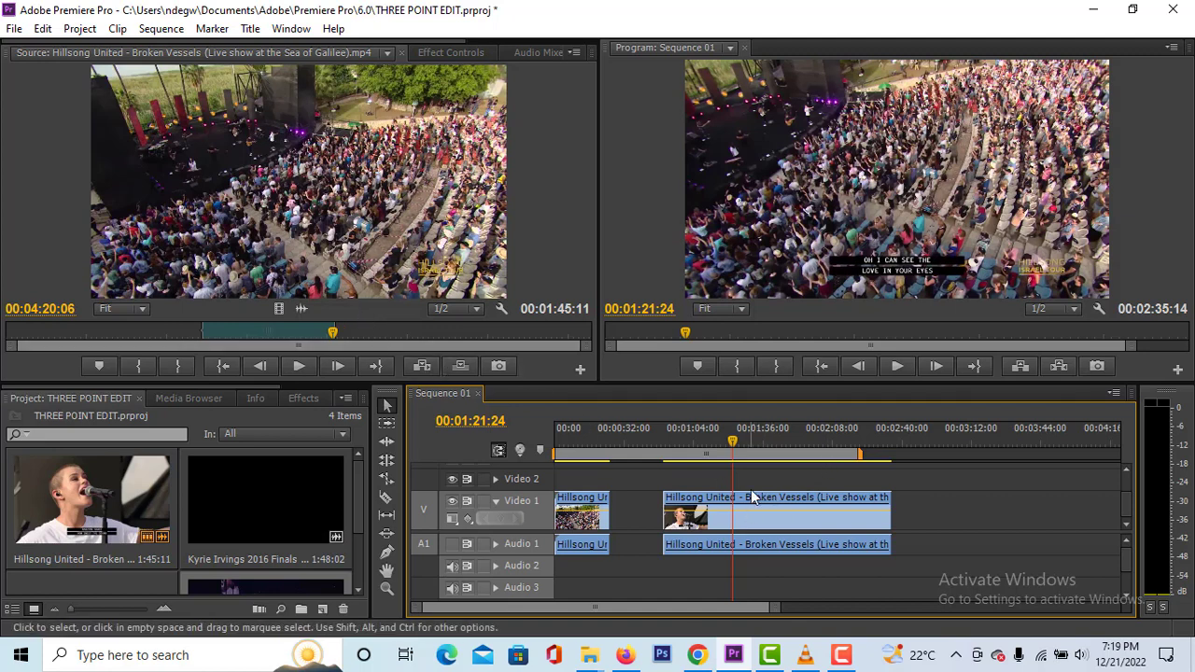
# - Delete the second clip from Video 1 and Audio 1, and move the sequence playhead to 00:01:27:01
pyautogui.click(784, 501)
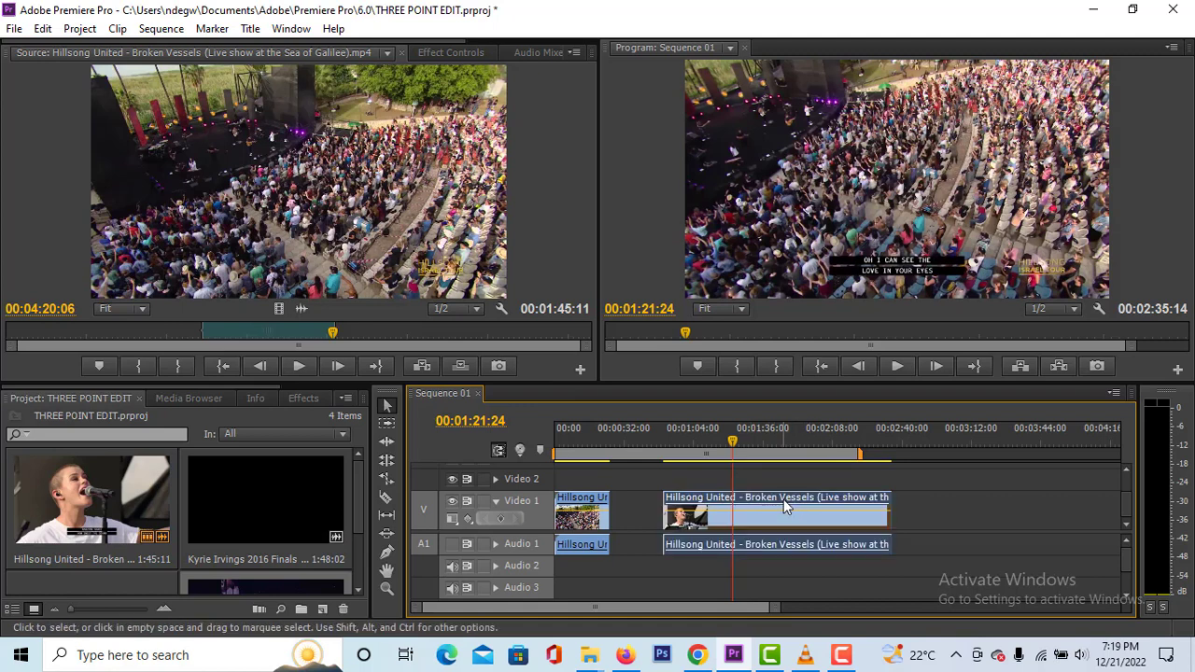
pyautogui.press('Delete')
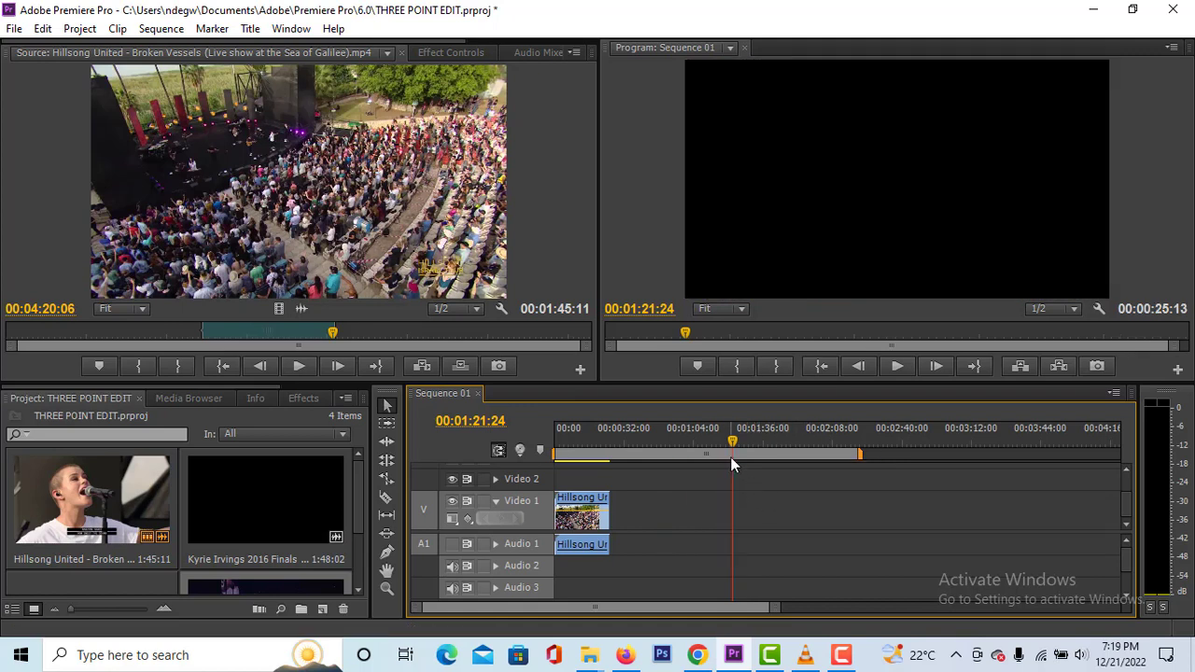
pyautogui.moveTo(735, 453); pyautogui.dragTo(747, 452)
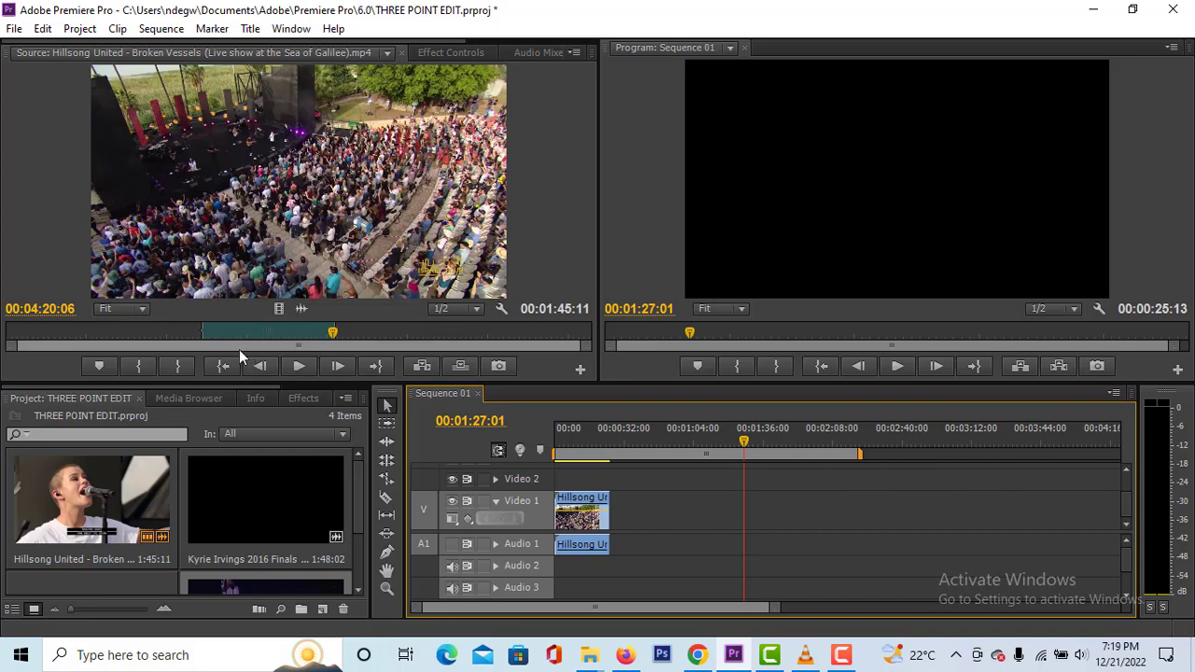
# - Clear both the In and Out points of the Broken Vessels source clip
pyautogui.click(213, 331)
pyautogui.rightClick(218, 330)
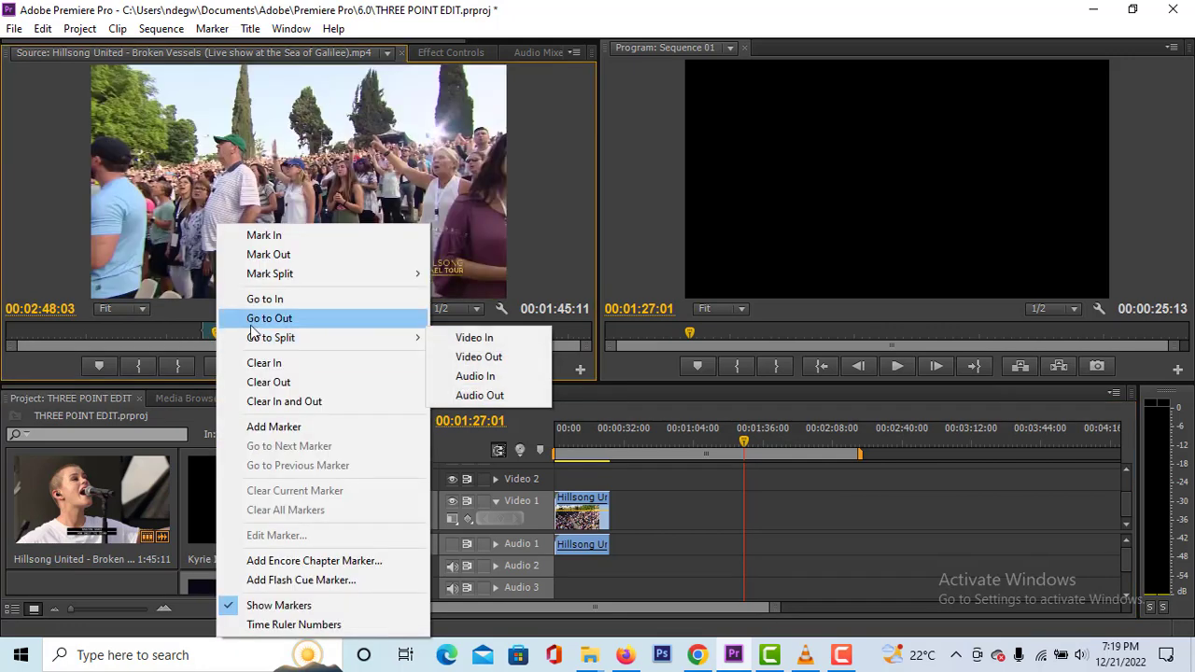
pyautogui.click(295, 403)
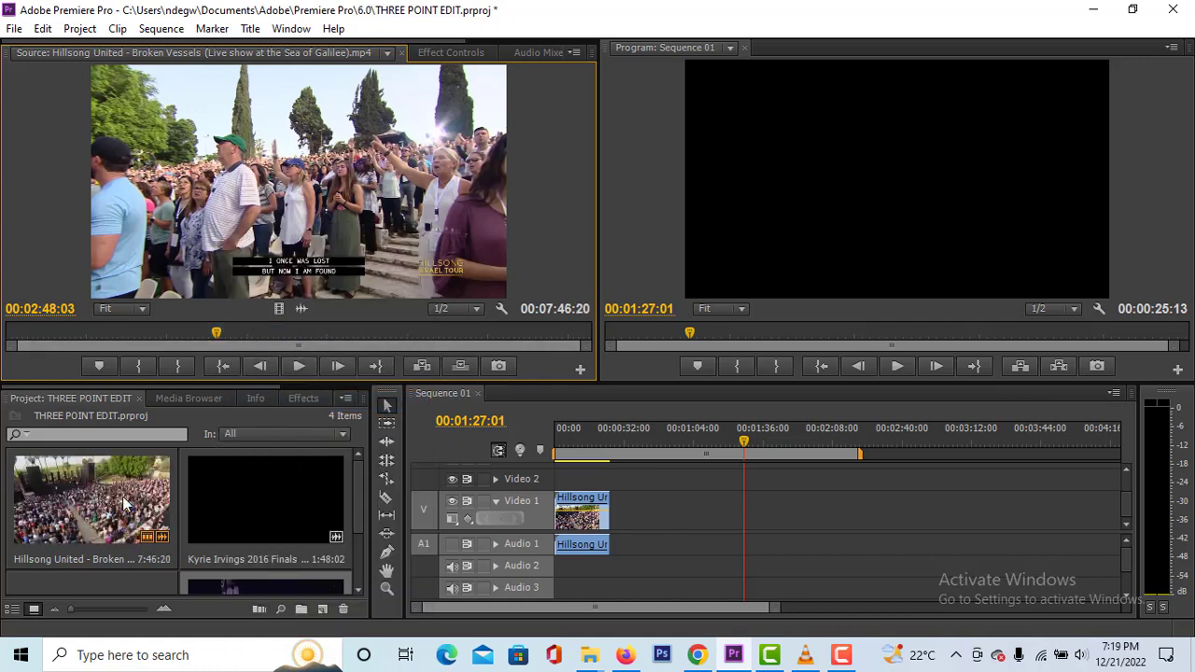
# - Mark In and Out points in the empty part of the sequence, spanning 00:02:14:07 and ending at 00:02:57:09
pyautogui.moveTo(269, 333); pyautogui.dragTo(153, 334)
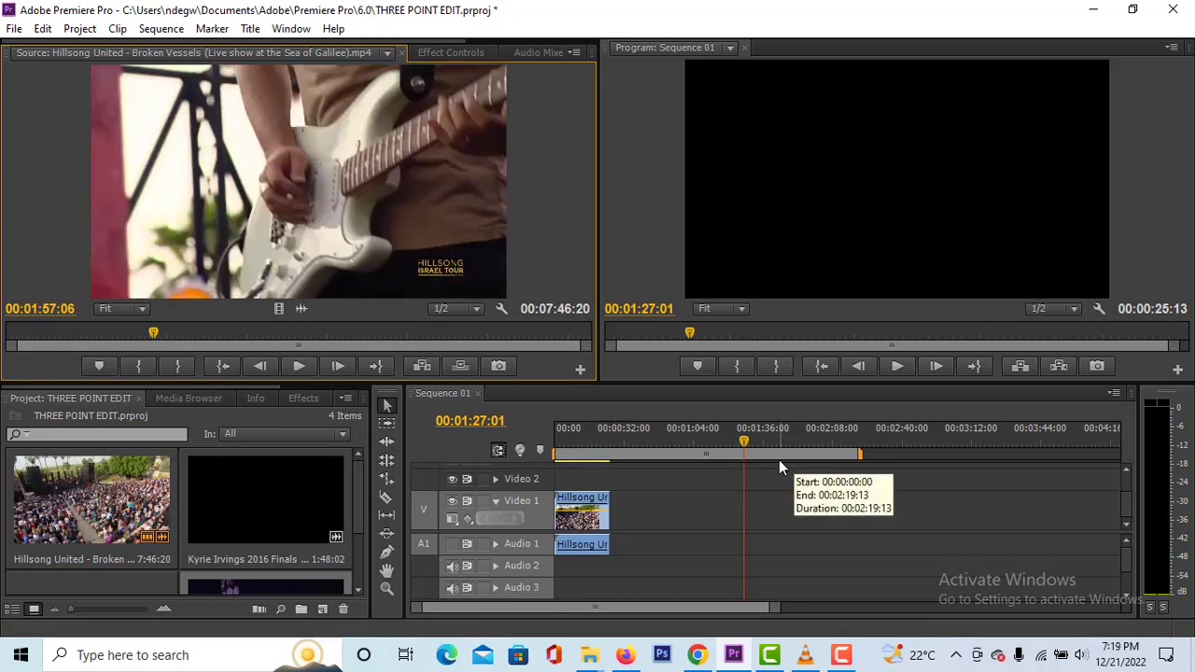
pyautogui.moveTo(744, 442)
pyautogui.mouseDown()
pyautogui.moveTo(718, 445)
pyautogui.moveTo(738, 445)
pyautogui.mouseUp()
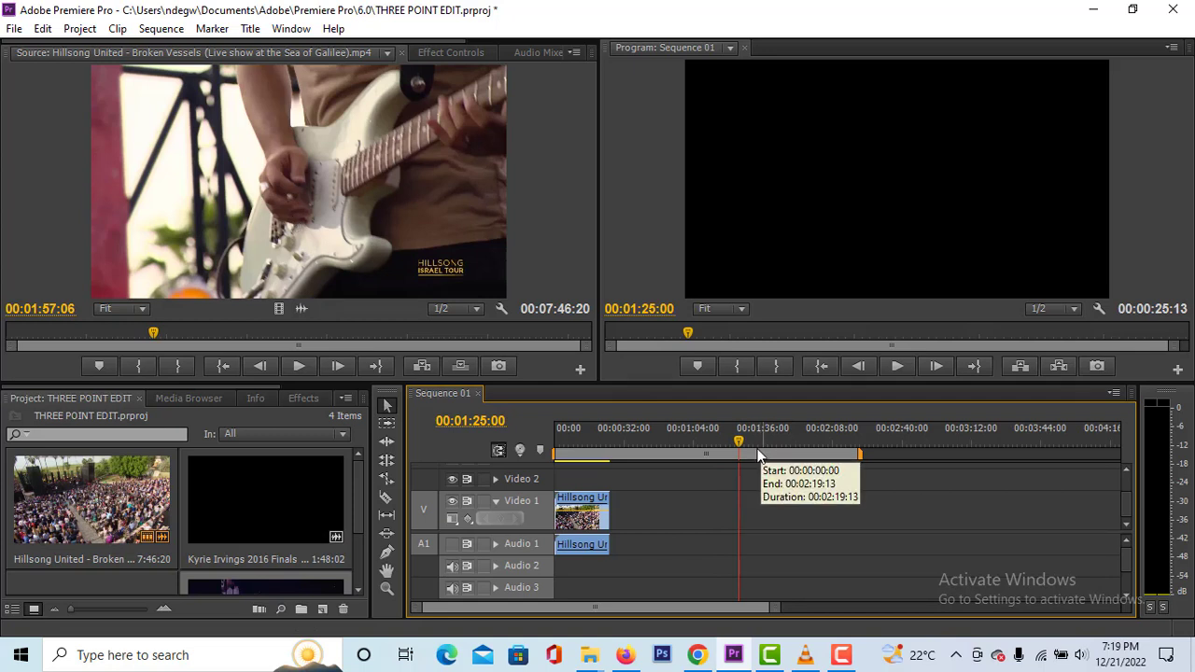
pyautogui.moveTo(740, 441); pyautogui.dragTo(938, 482)
pyautogui.press('i')
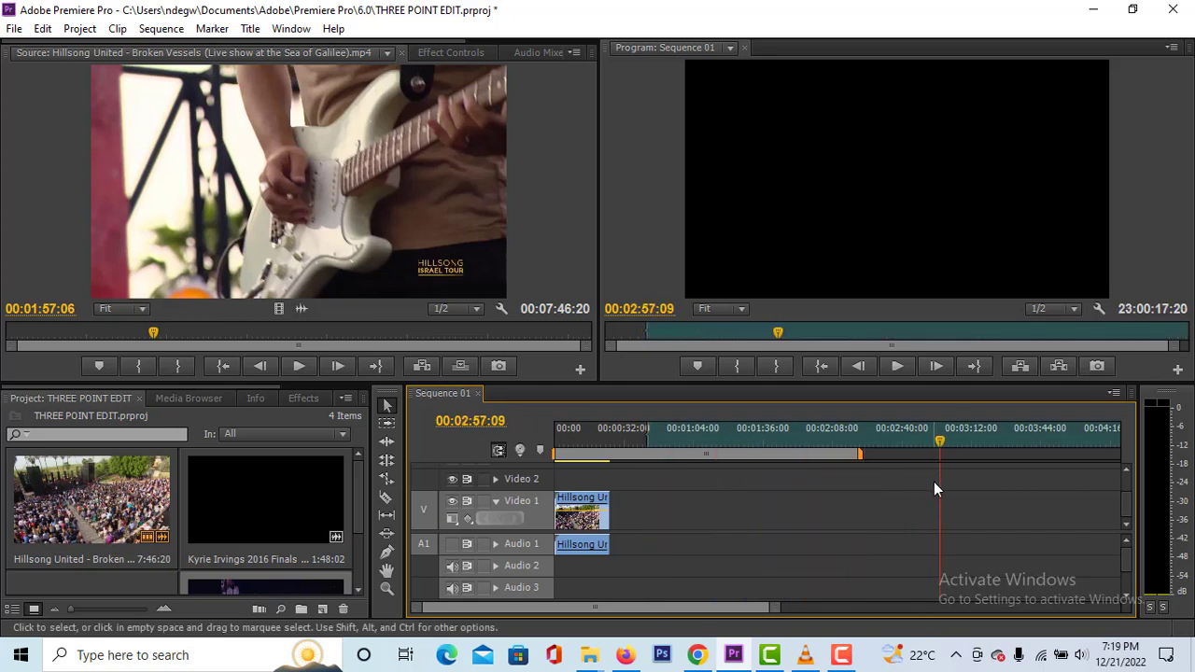
pyautogui.press('o')
pyautogui.moveTo(940, 451); pyautogui.dragTo(800, 469)
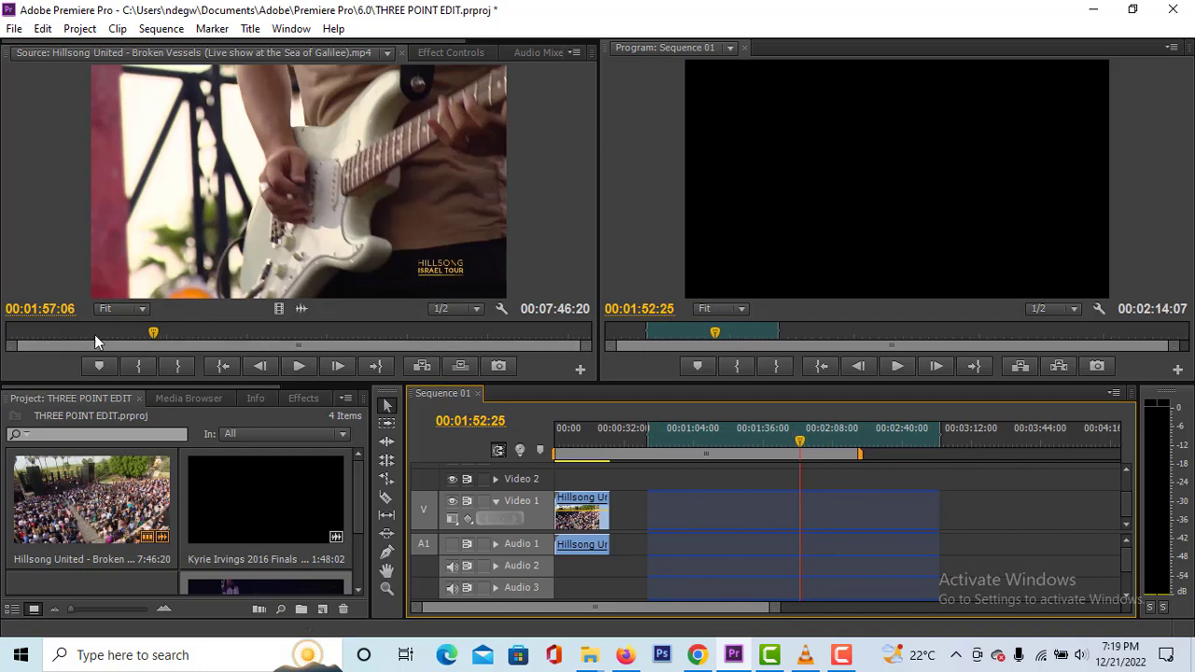
# - Mark the Broken Vessels source In point at 00:01:12:16 and overwrite the clip into the marked sequence range
pyautogui.moveTo(156, 334); pyautogui.dragTo(96, 332)
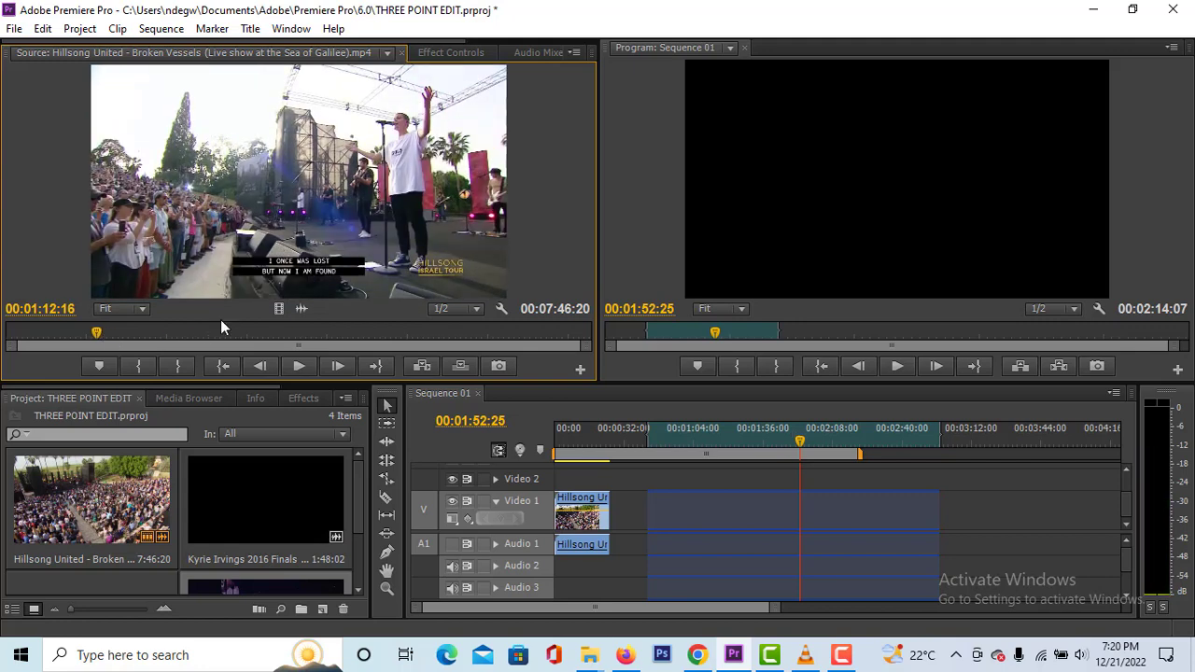
pyautogui.press('i')
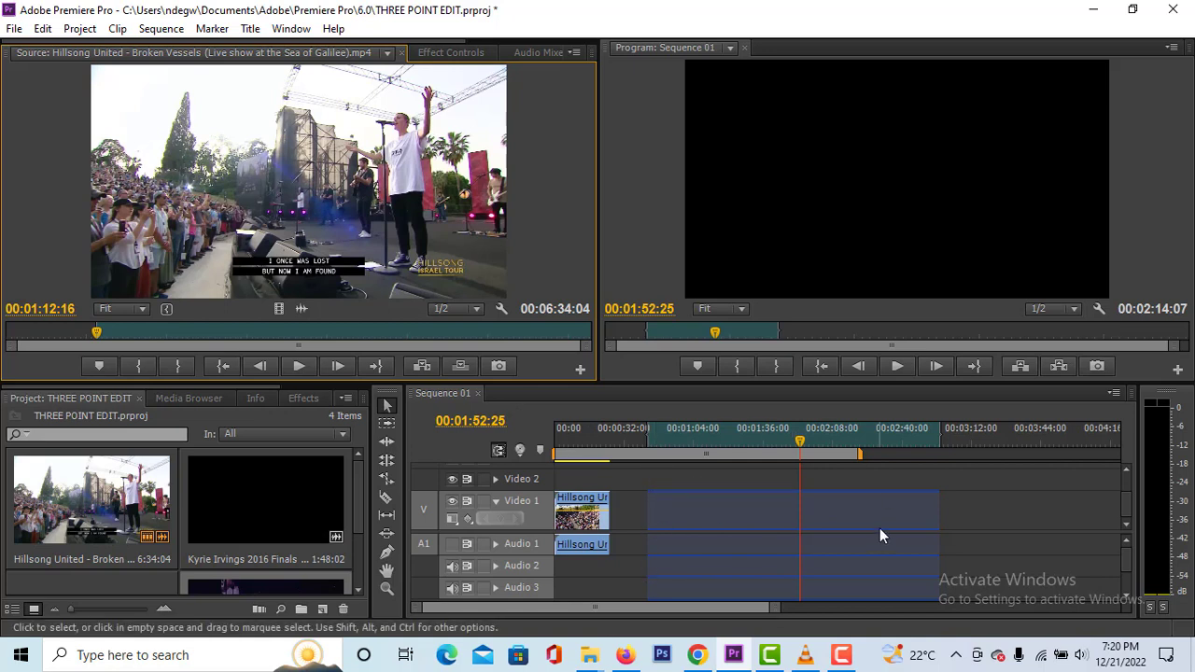
pyautogui.moveTo(345, 204); pyautogui.dragTo(742, 193)
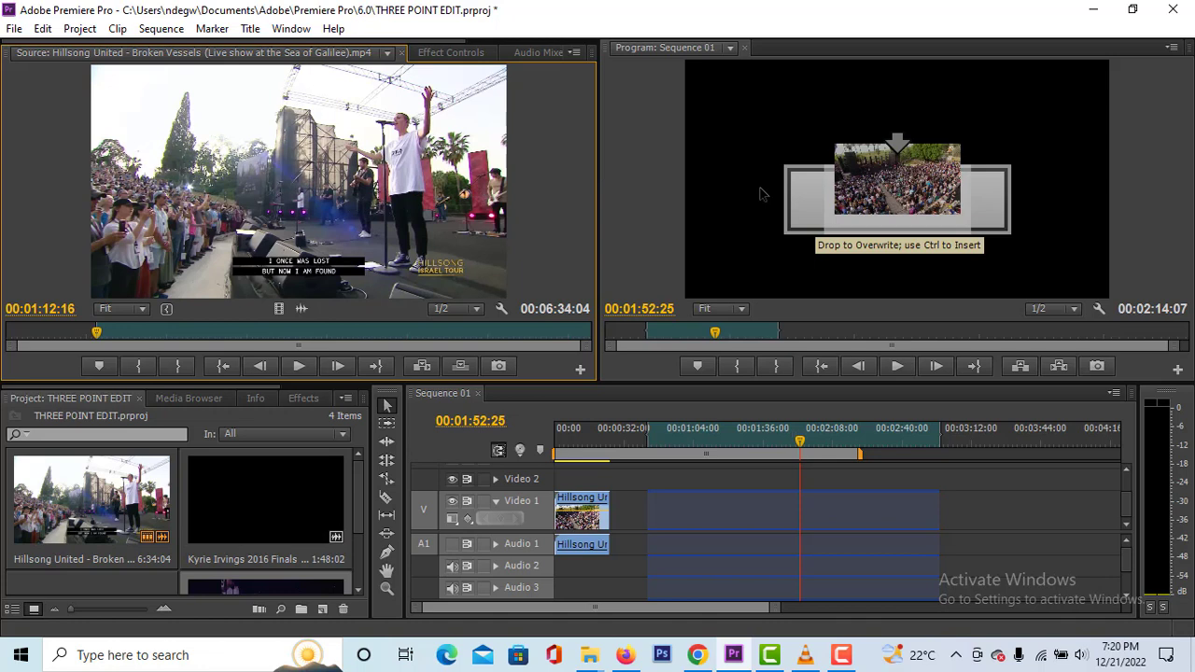
pyautogui.moveTo(748, 193); pyautogui.dragTo(778, 244)
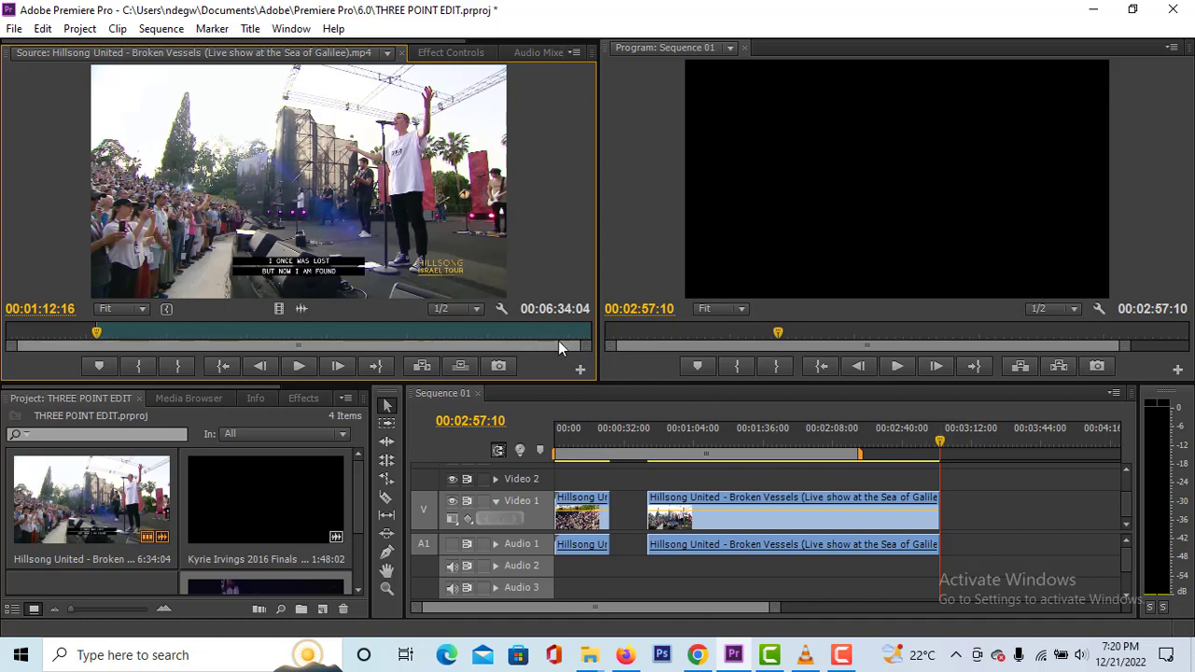
# - Review the newly placed sequence clip up to its end and compare it with the source clip's frames after the In point
pyautogui.click(932, 446)
pyautogui.moveTo(932, 452); pyautogui.dragTo(844, 446)
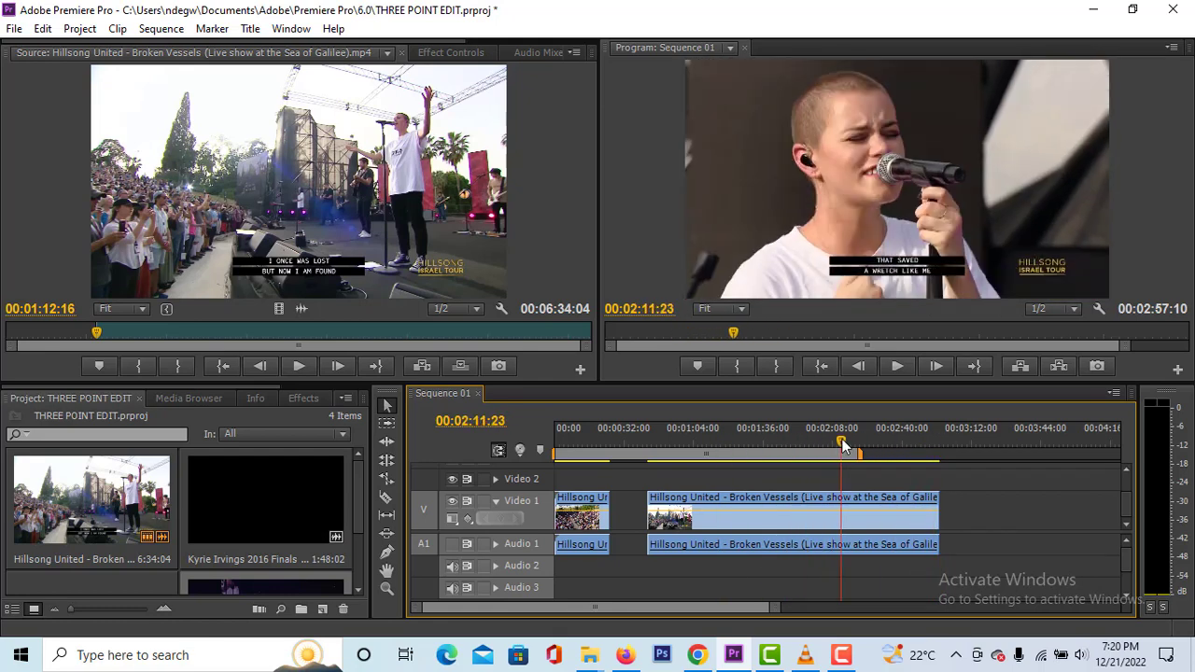
pyautogui.moveTo(843, 446); pyautogui.dragTo(940, 455)
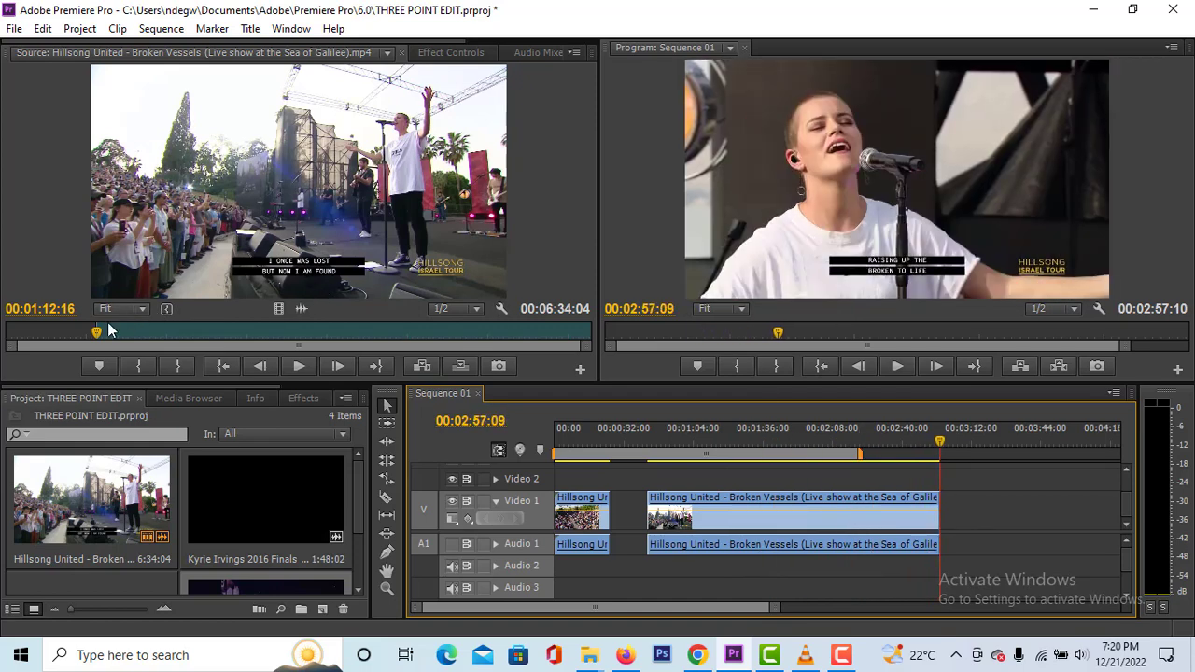
pyautogui.moveTo(97, 333); pyautogui.dragTo(434, 336)
pyautogui.click(892, 442)
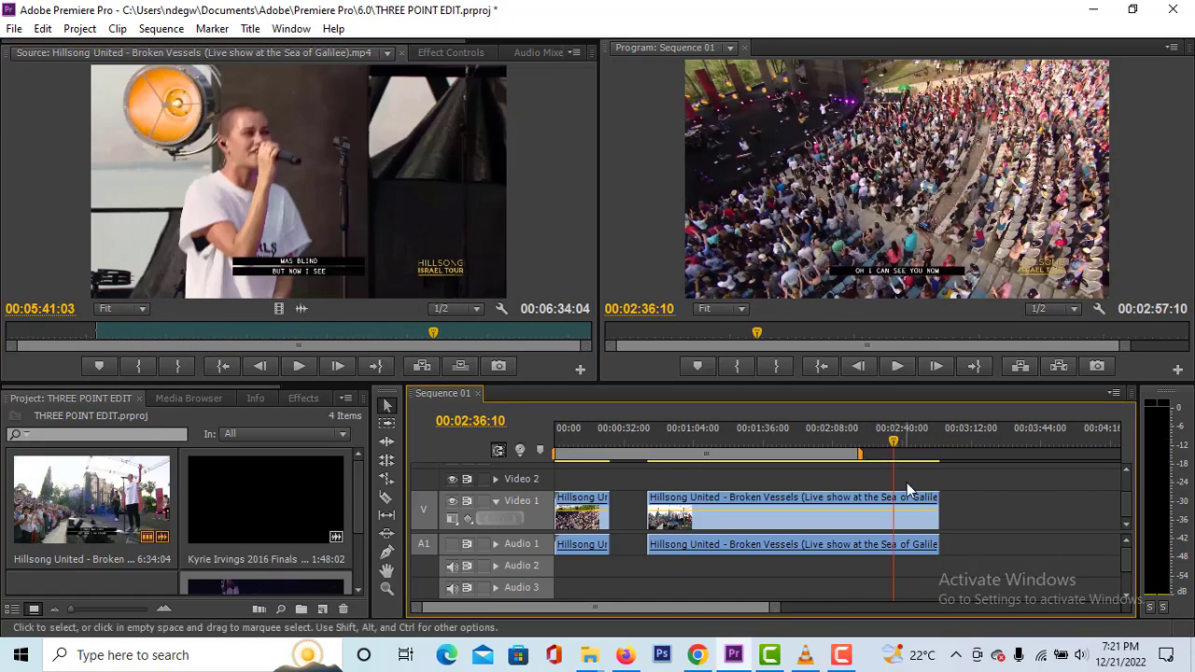
# - Delete the second Broken Vessels clip from the sequence and move the sequence playhead to 00:00:35:26
pyautogui.click(865, 502)
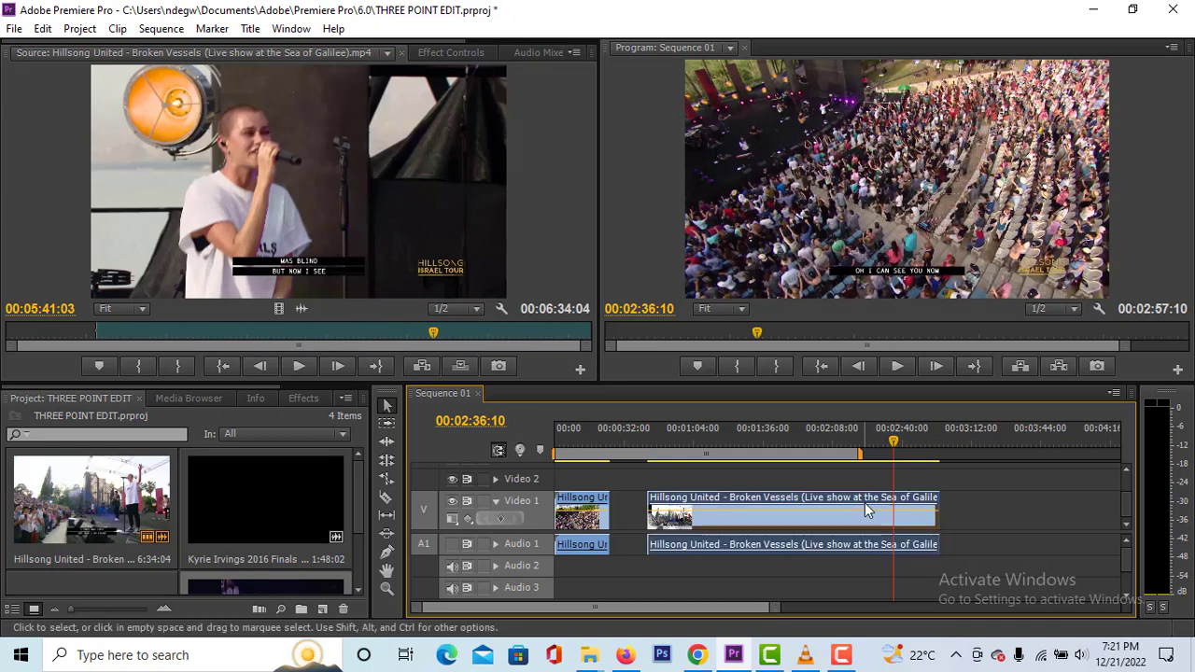
pyautogui.press('Delete')
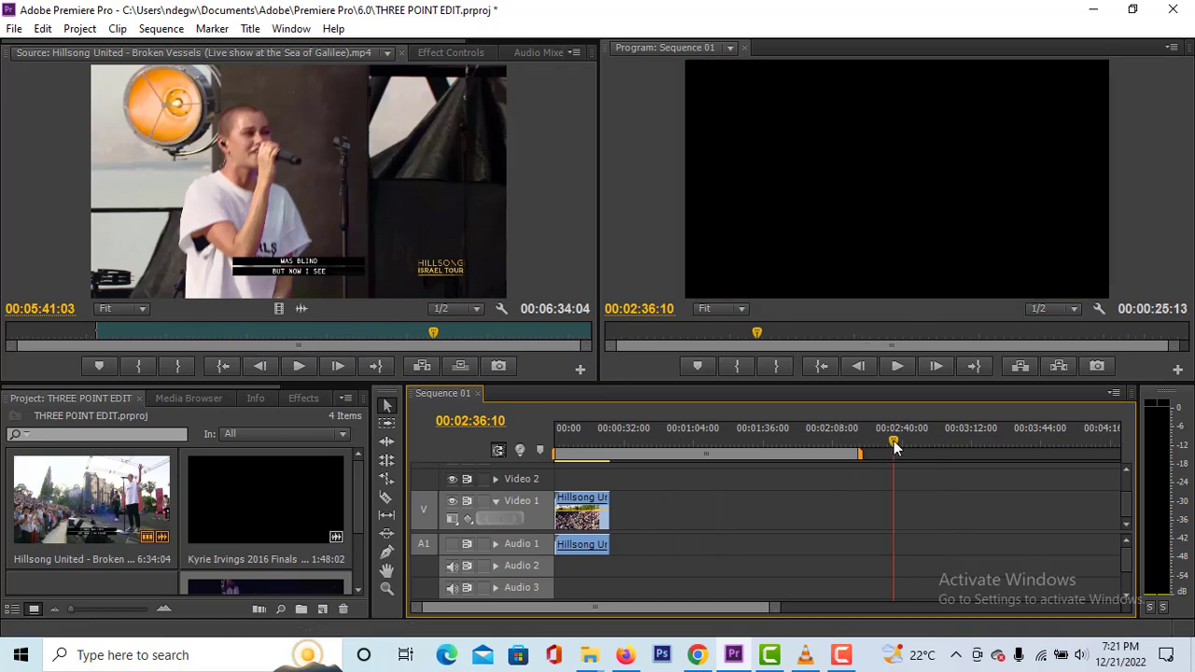
pyautogui.moveTo(894, 441); pyautogui.dragTo(643, 447)
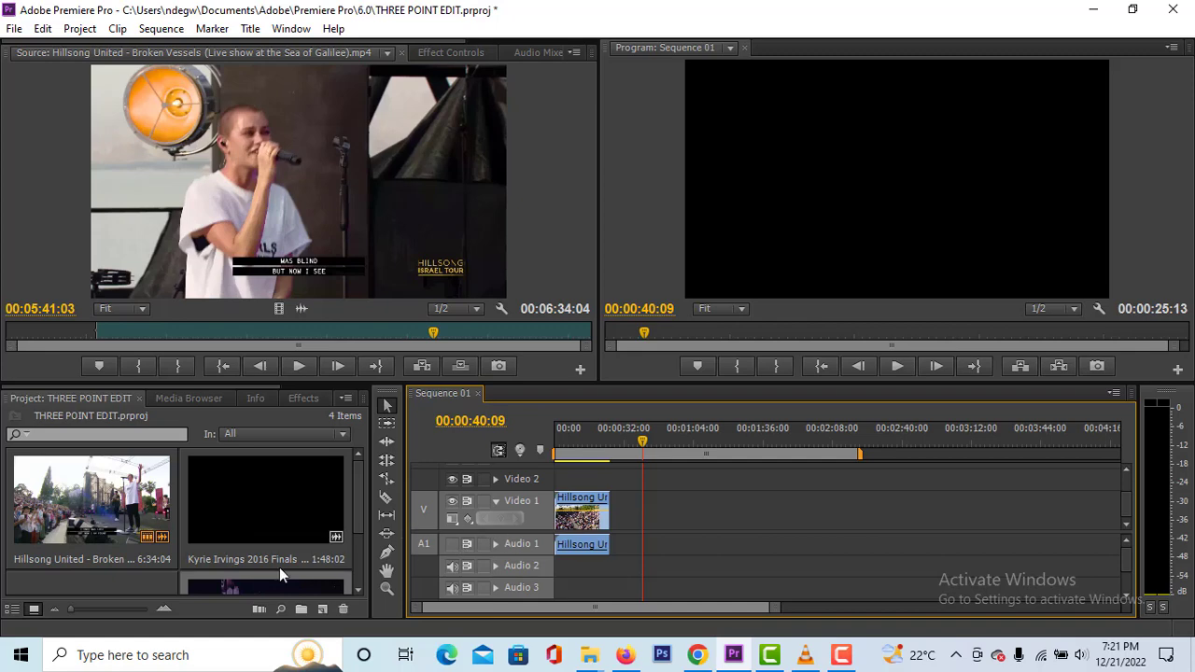
pyautogui.moveTo(628, 457)
pyautogui.mouseDown()
pyautogui.moveTo(591, 452)
pyautogui.moveTo(657, 453)
pyautogui.moveTo(624, 453)
pyautogui.mouseUp()
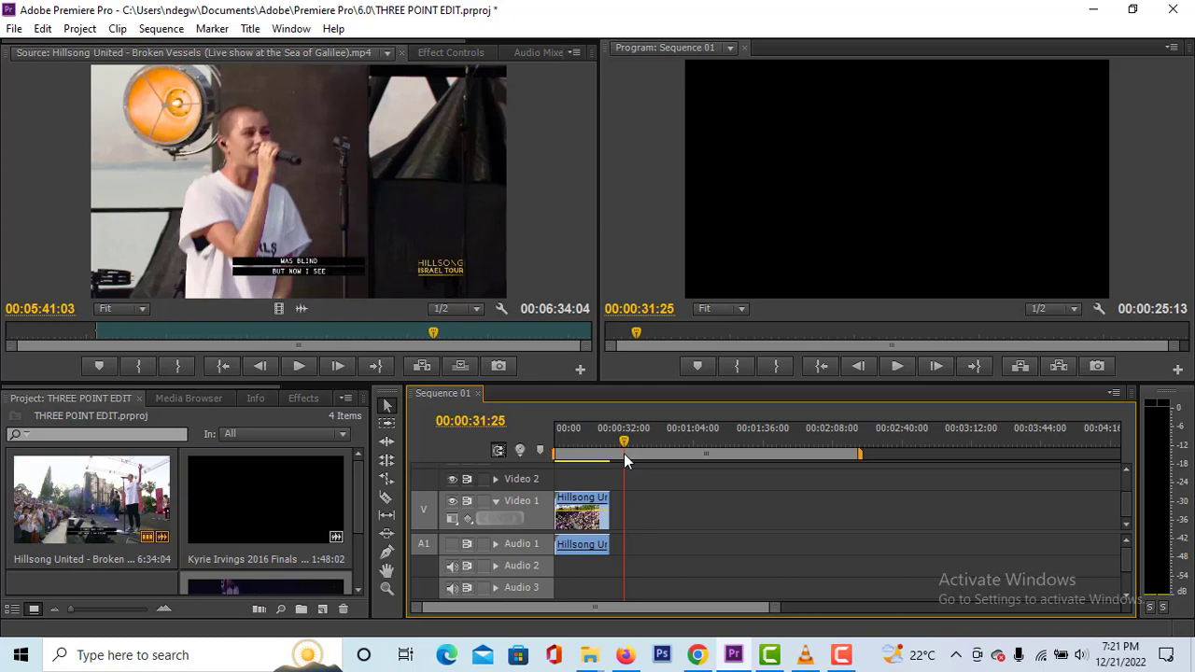
pyautogui.moveTo(623, 454); pyautogui.dragTo(632, 454)
# - Place the I Surrender clip on Video 1 and Audio 1 at the playhead, leaving a gap after the first clip
pyautogui.scroll(-2, 283, 509)
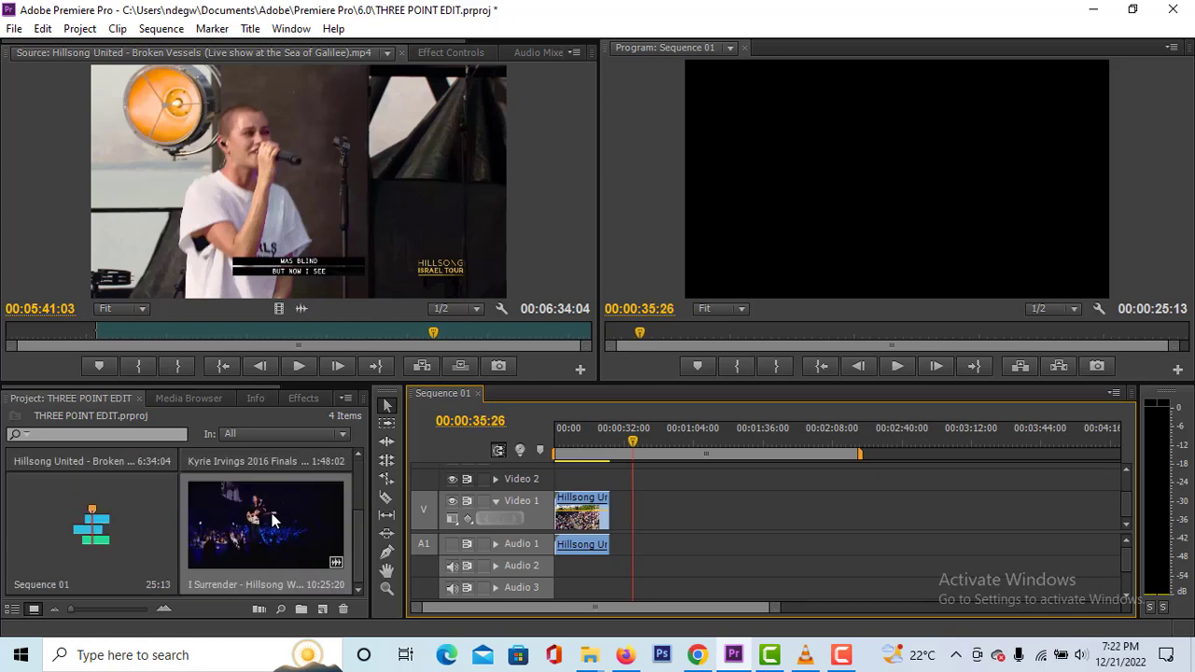
pyautogui.moveTo(274, 522); pyautogui.dragTo(636, 523)
pyautogui.click(636, 452)
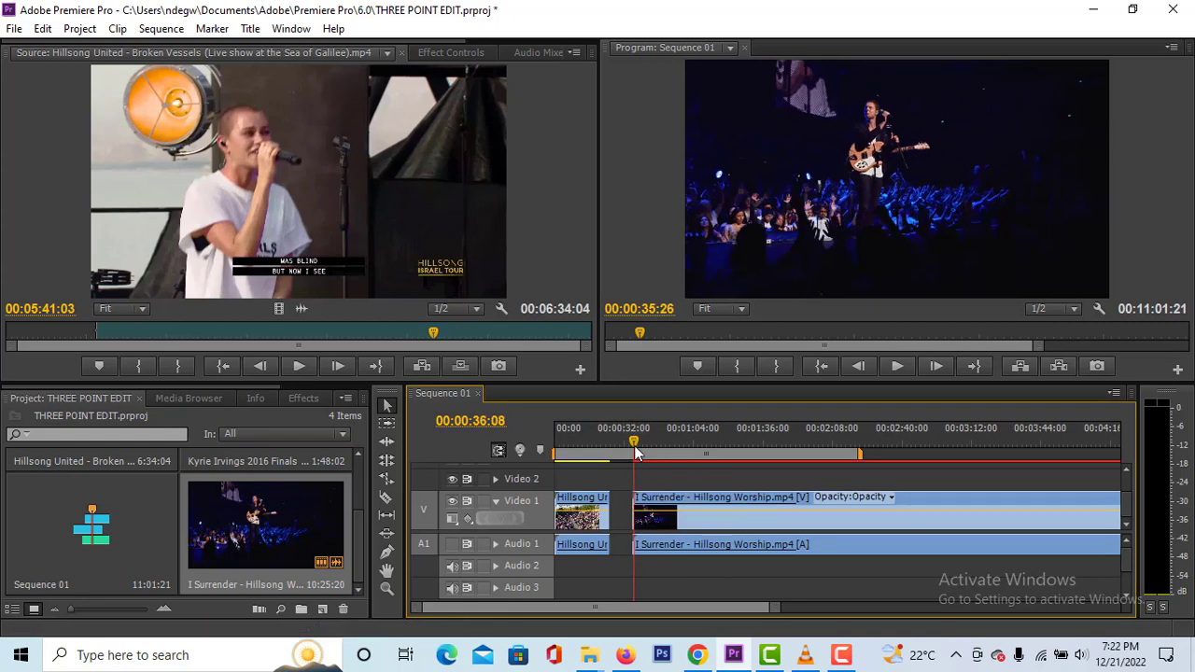
# - Mark the sequence In point at the start of the gap between the two clips, at 00:00:25:13
pyautogui.moveTo(636, 452); pyautogui.dragTo(624, 487)
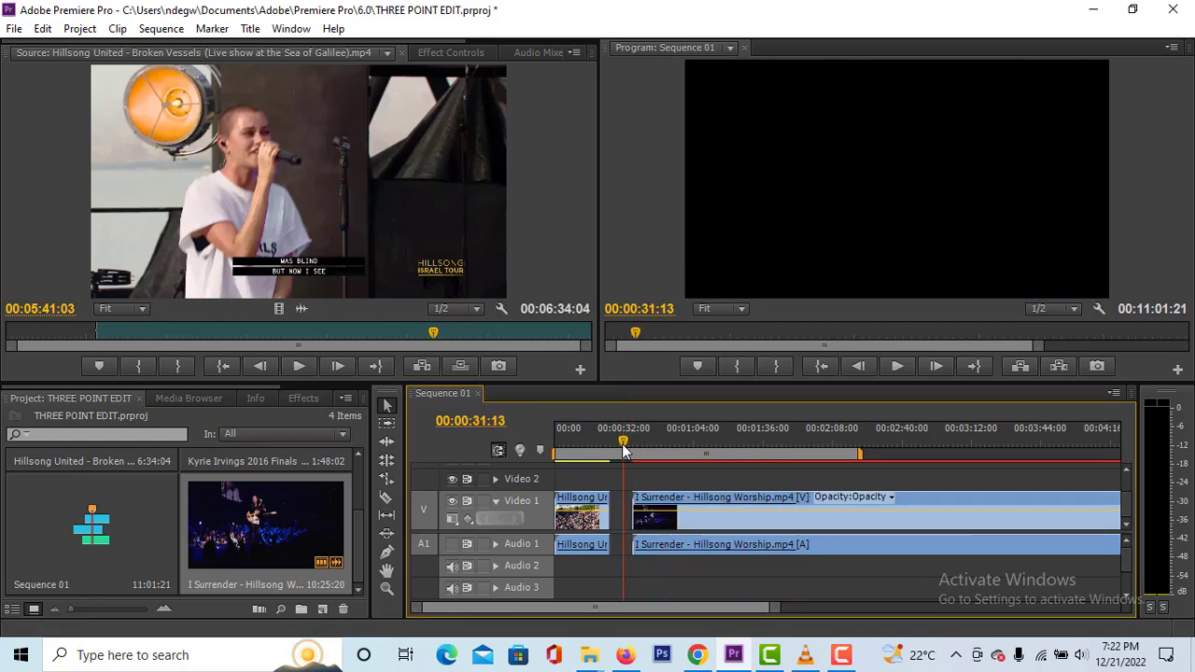
pyautogui.moveTo(623, 444); pyautogui.dragTo(618, 445)
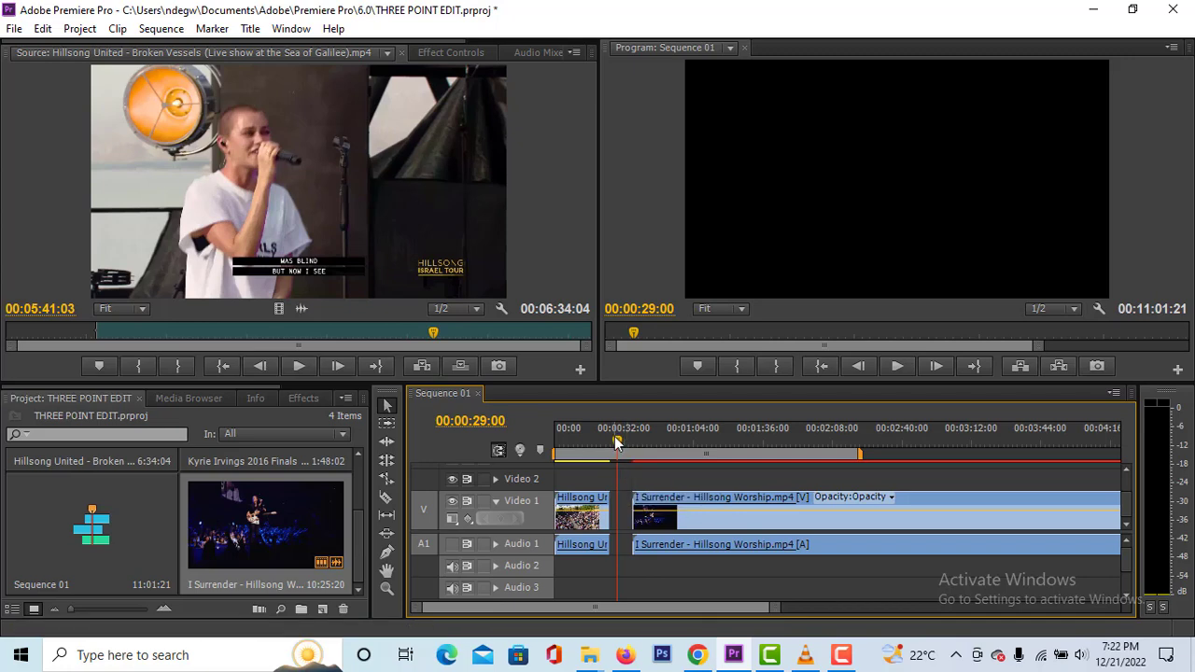
pyautogui.moveTo(617, 443); pyautogui.dragTo(612, 442)
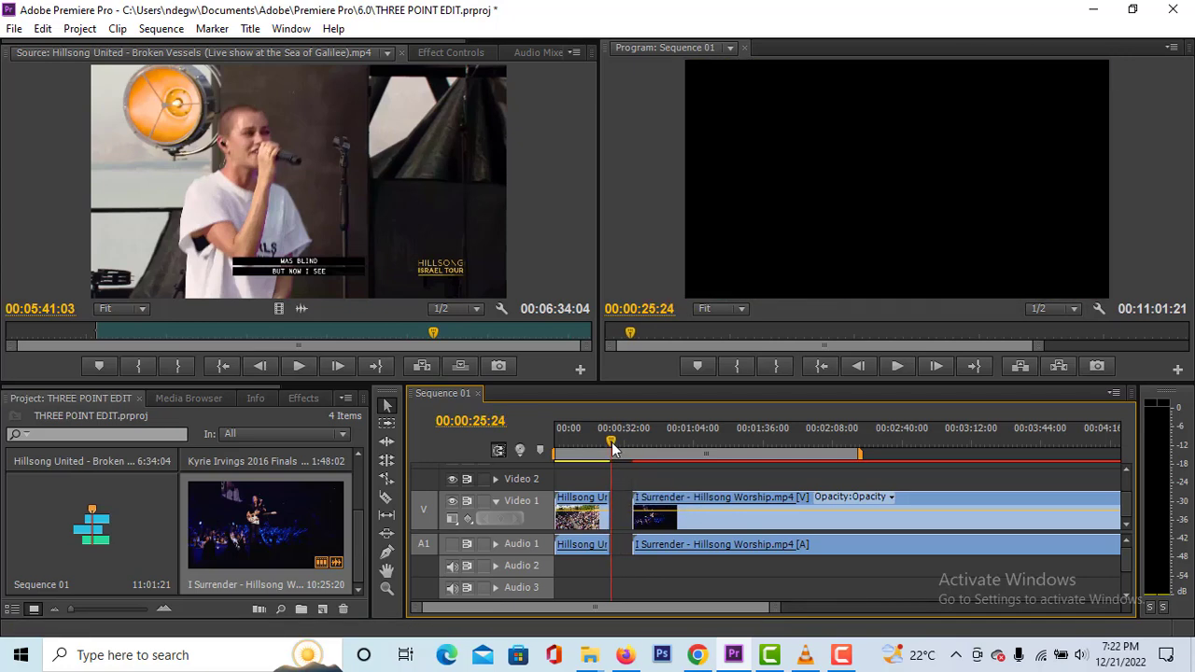
pyautogui.press('Left')
pyautogui.press('Left')
pyautogui.press('Left')
pyautogui.press('Left')
pyautogui.press('Left')
pyautogui.press('Left')
pyautogui.press('Left')
pyautogui.press('Left')
pyautogui.press('Left')
pyautogui.press('Left')
pyautogui.press('Left')
pyautogui.press('Left')
pyautogui.press('Left')
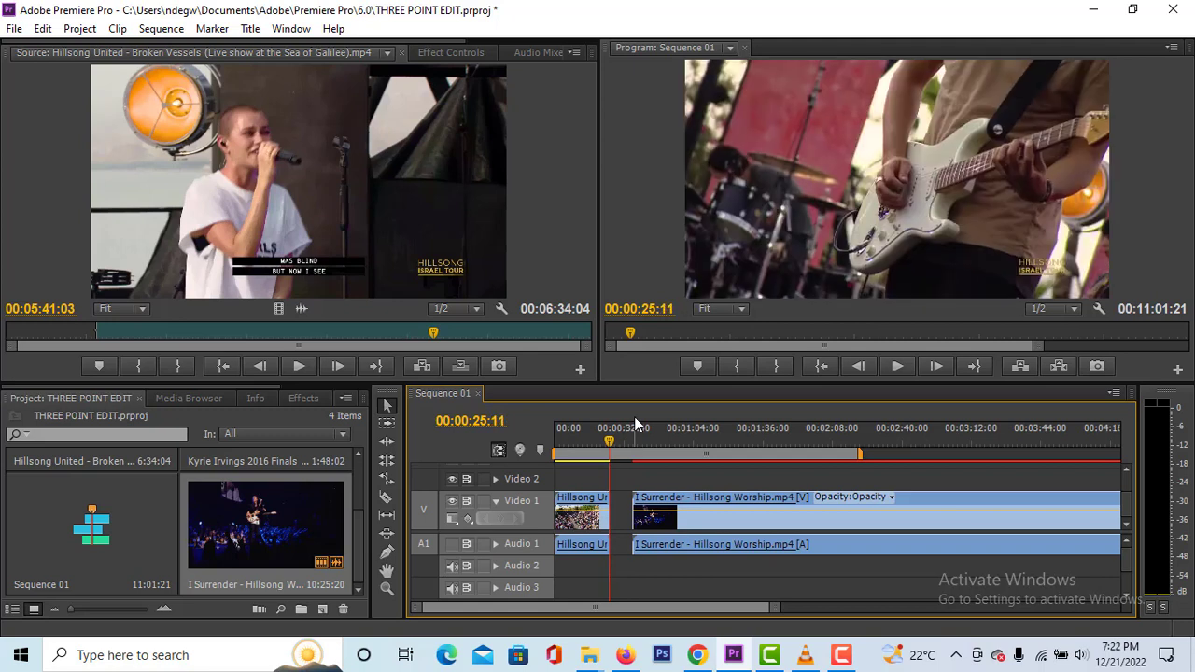
pyautogui.press('Right')
pyautogui.press('Right')
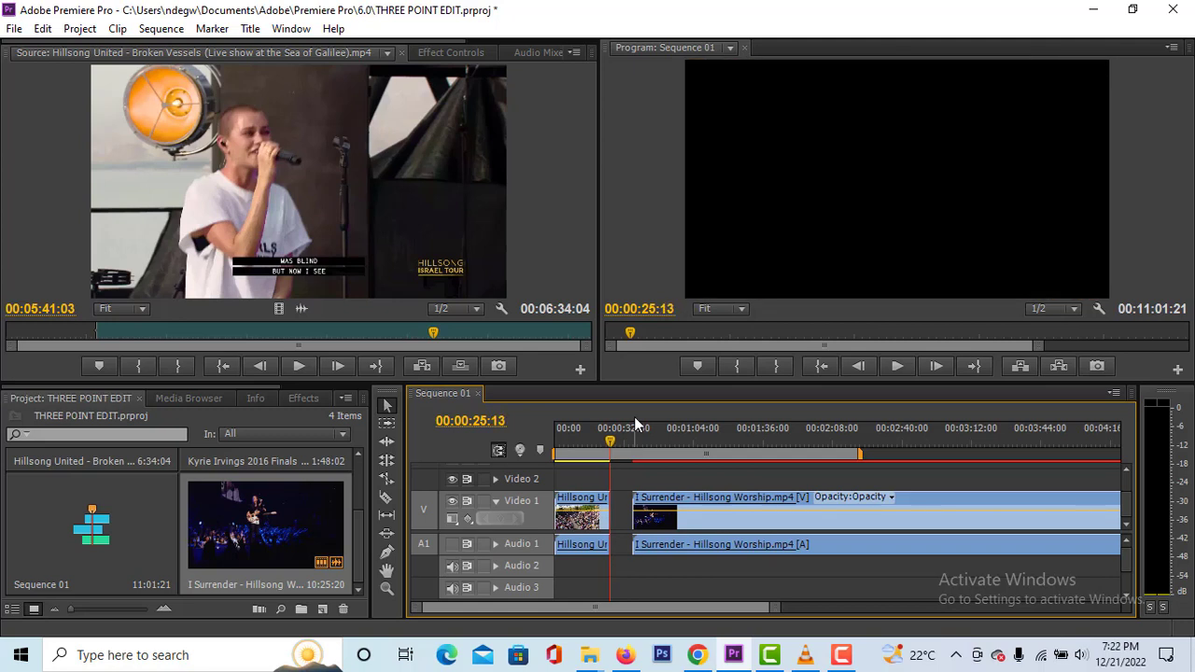
pyautogui.press('i')
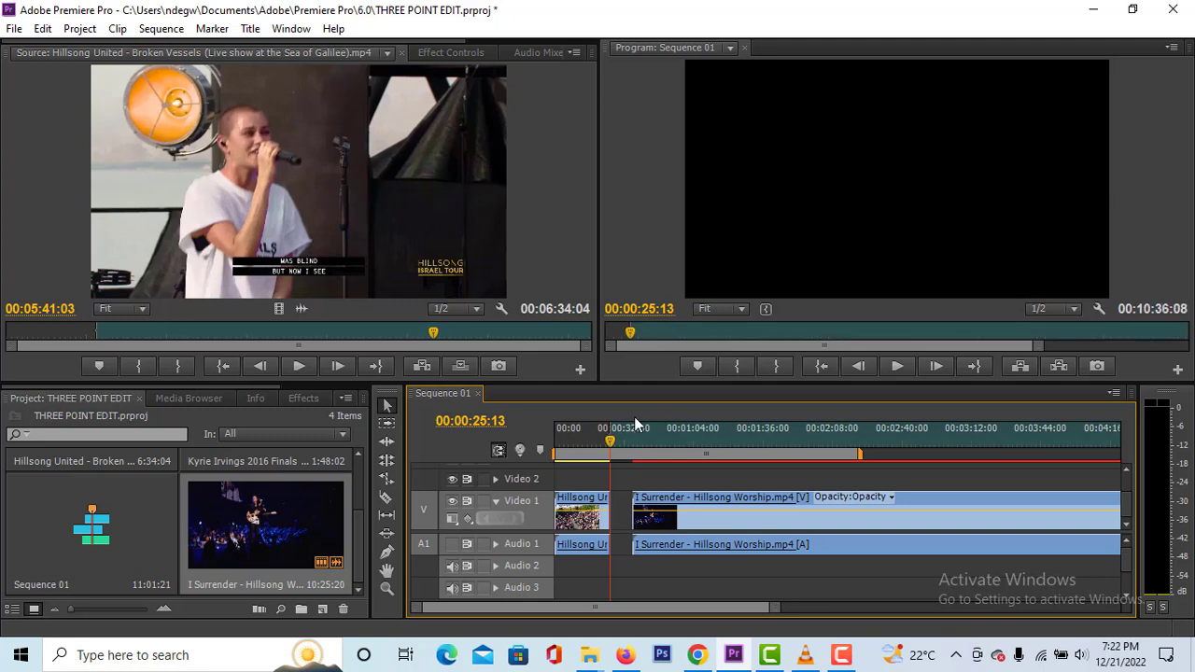
# - Mark the sequence Out point at the last frame of the gap, 00:00:35:25, and park the playhead inside the gap
pyautogui.moveTo(611, 445); pyautogui.dragTo(634, 451)
pyautogui.press('Left')
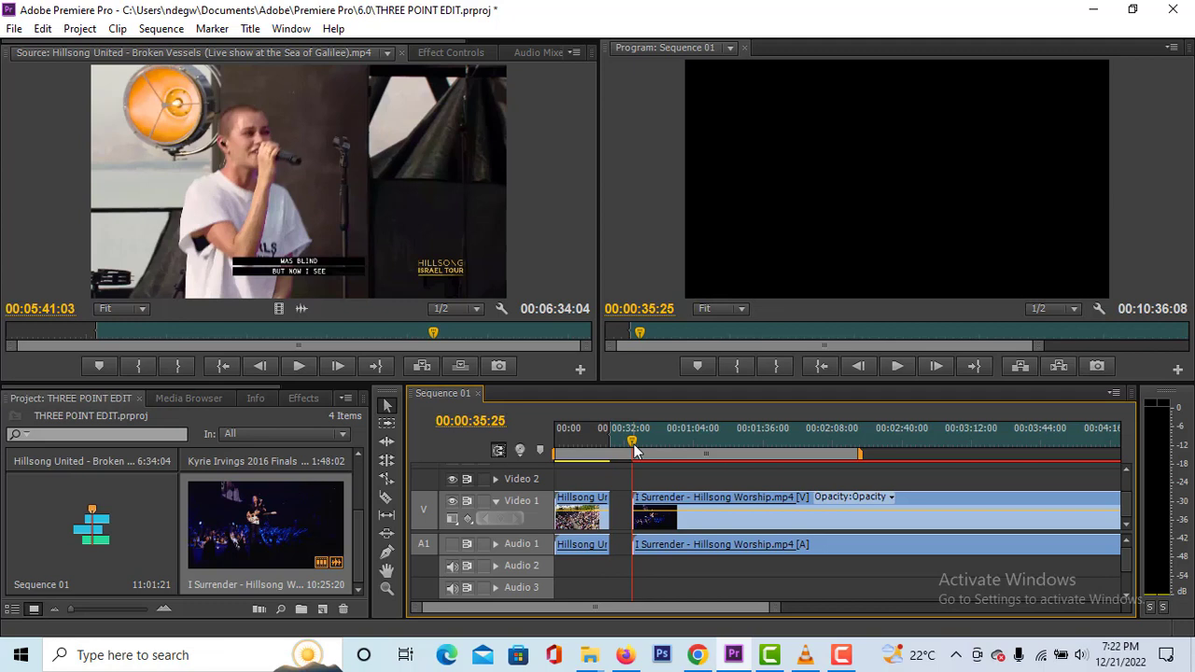
pyautogui.press('o')
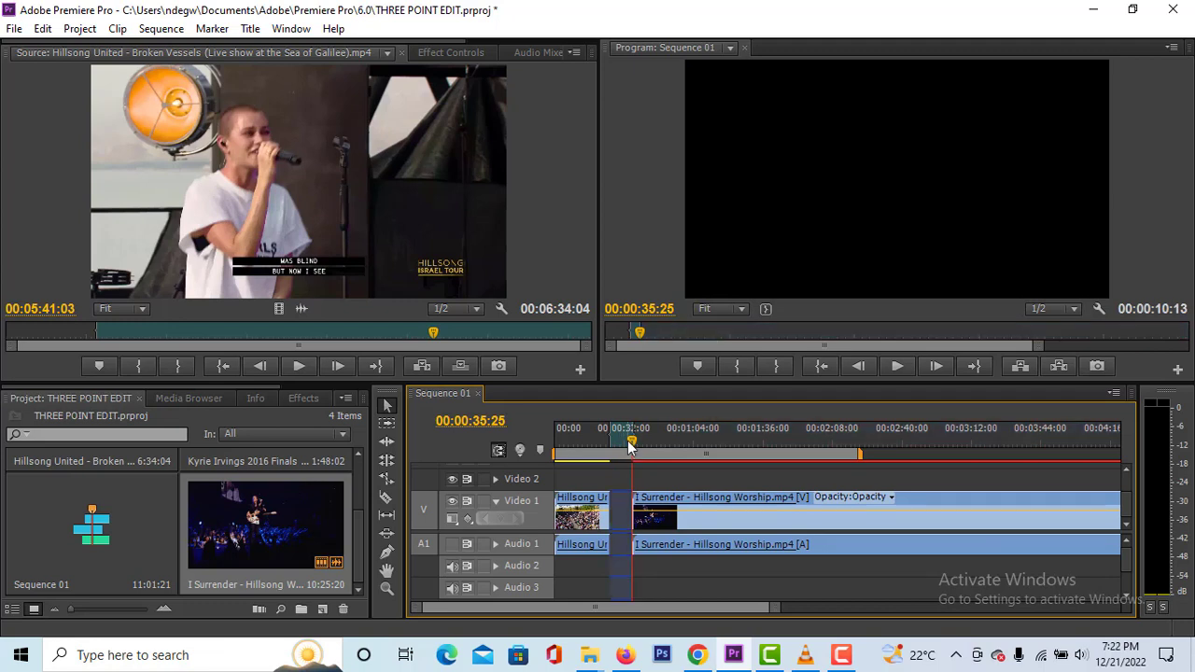
pyautogui.moveTo(634, 450); pyautogui.dragTo(626, 444)
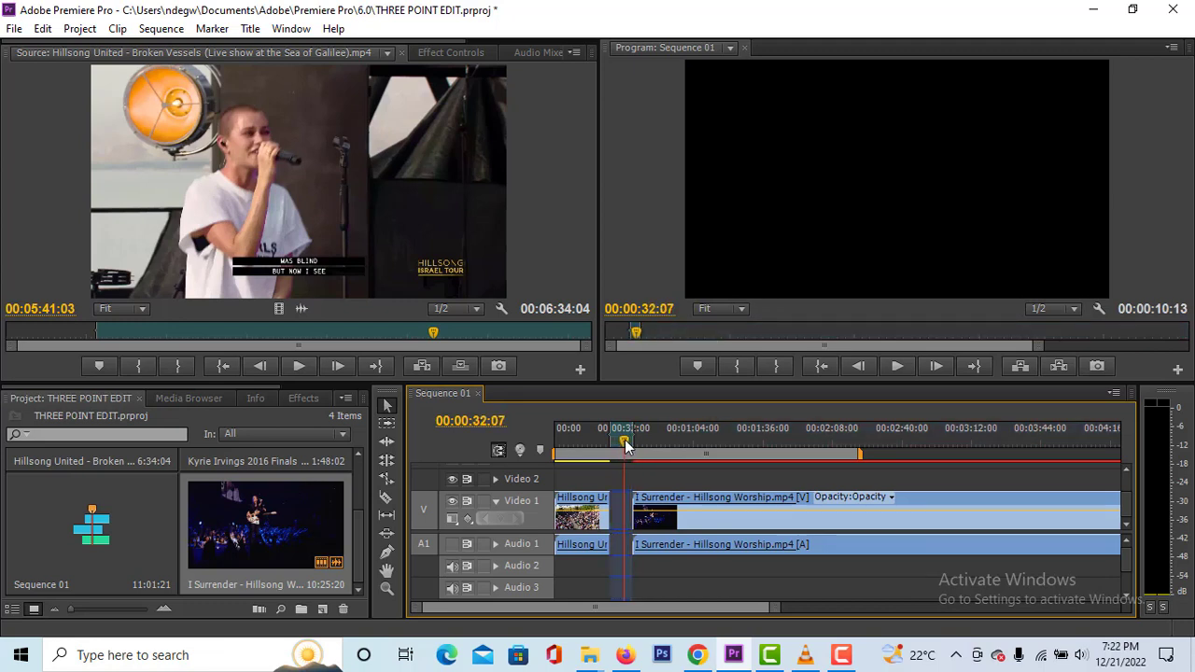
# - Open the I Surrender clip as the source and mark its In point at 00:04:41:14 and Out point at 00:05:50:19
pyautogui.doubleClick(273, 529)
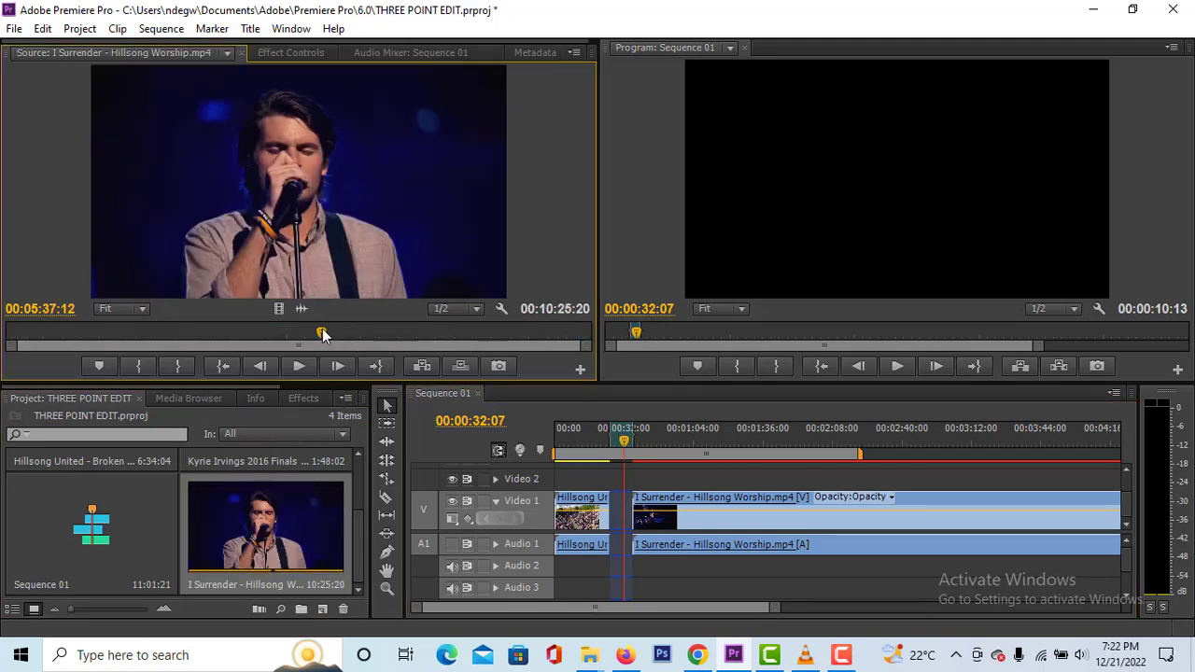
pyautogui.moveTo(321, 333); pyautogui.dragTo(270, 335)
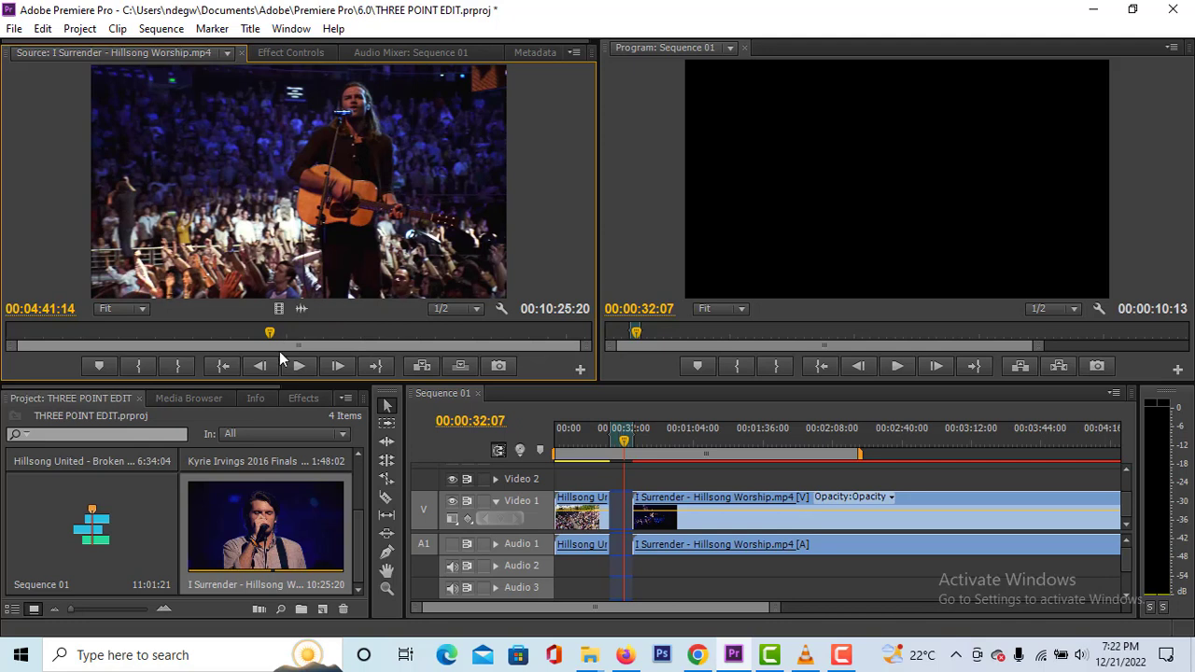
pyautogui.press('i')
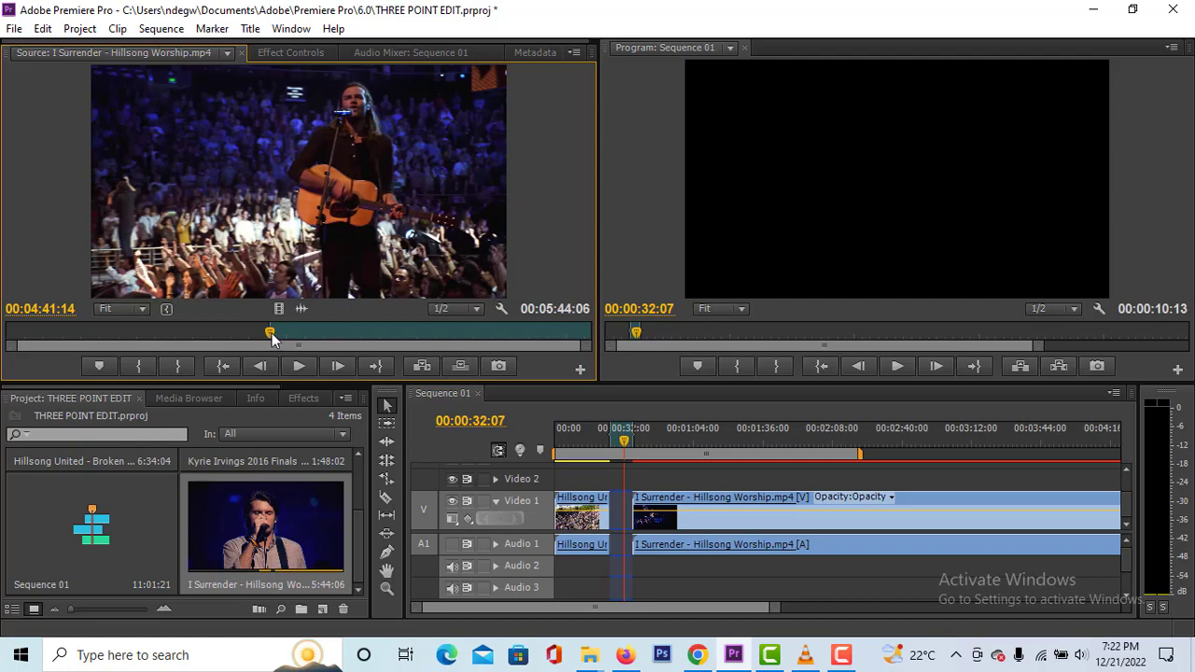
pyautogui.moveTo(274, 342); pyautogui.dragTo(336, 342)
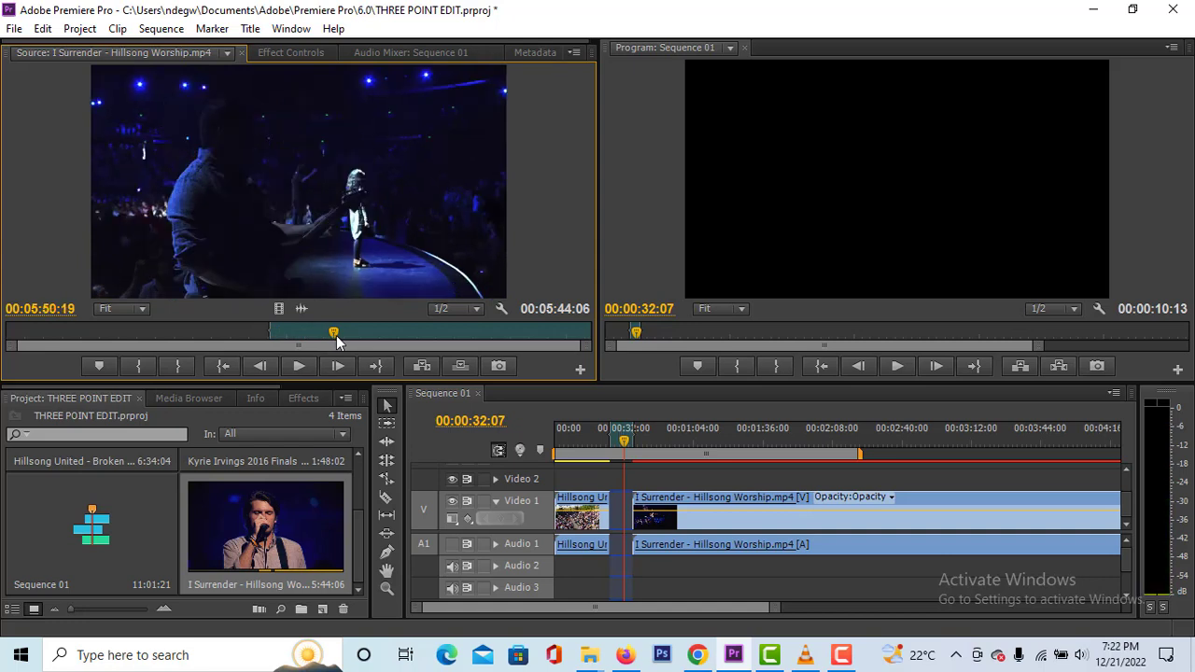
pyautogui.press('o')
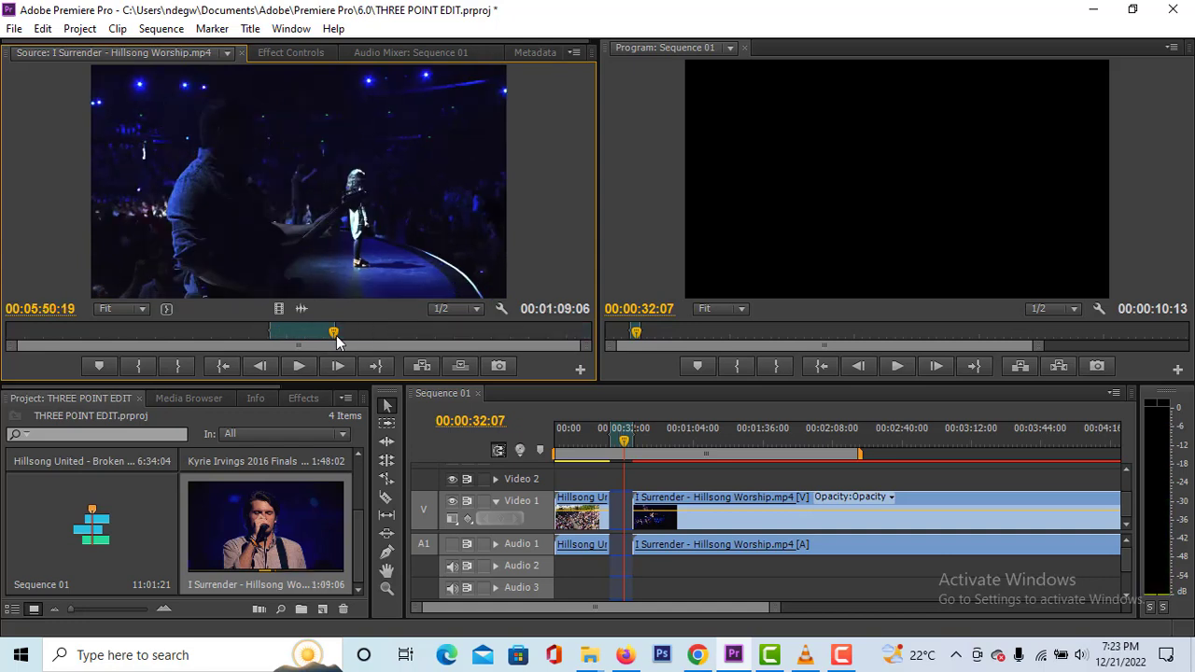
# - Overwrite the marked gap with the marked I Surrender footage, resolving the length mismatch with Change Clip Speed (Fit to Fill)
pyautogui.moveTo(315, 223); pyautogui.dragTo(734, 221)
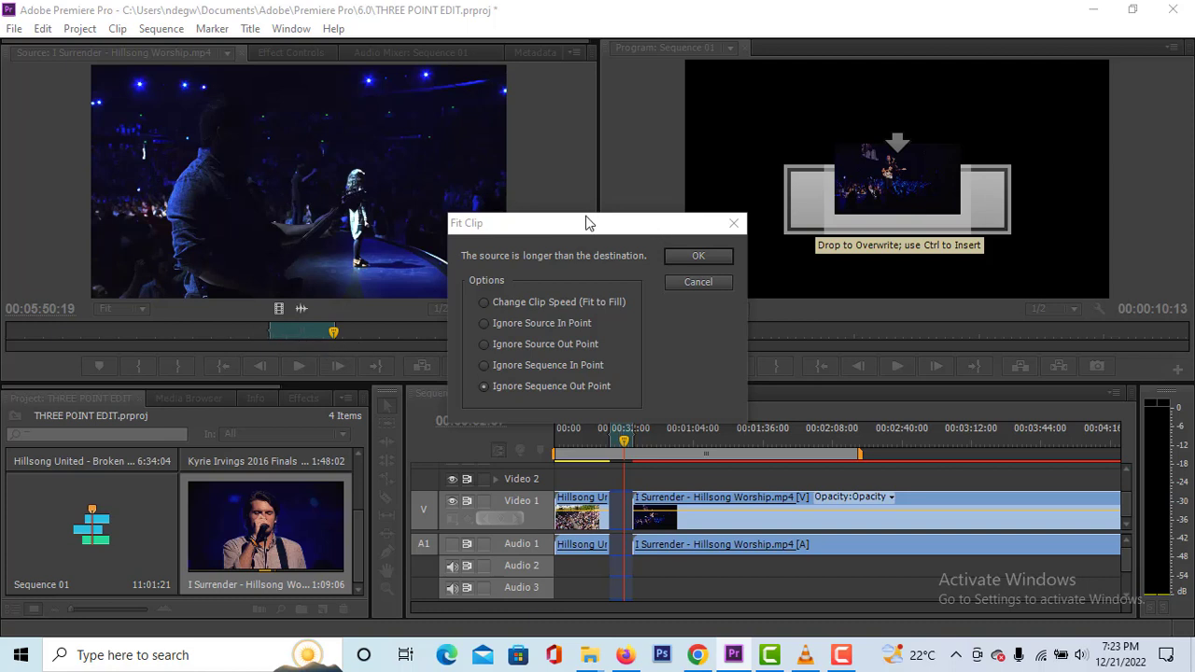
pyautogui.moveTo(585, 224); pyautogui.dragTo(624, 146)
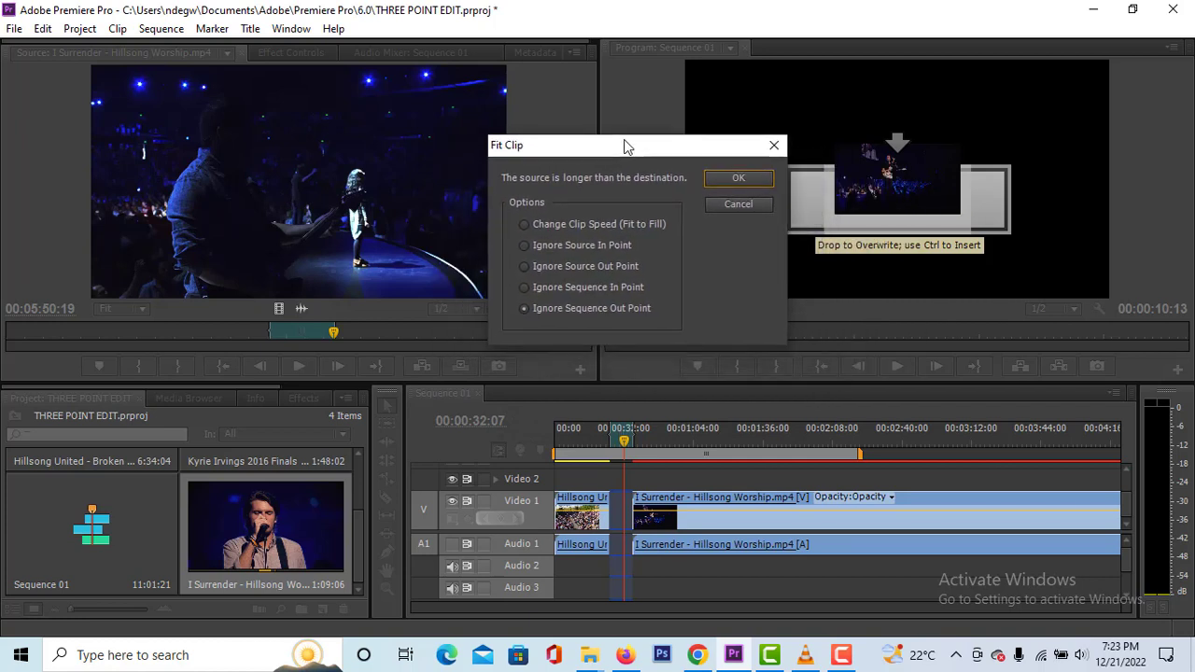
pyautogui.click(523, 226)
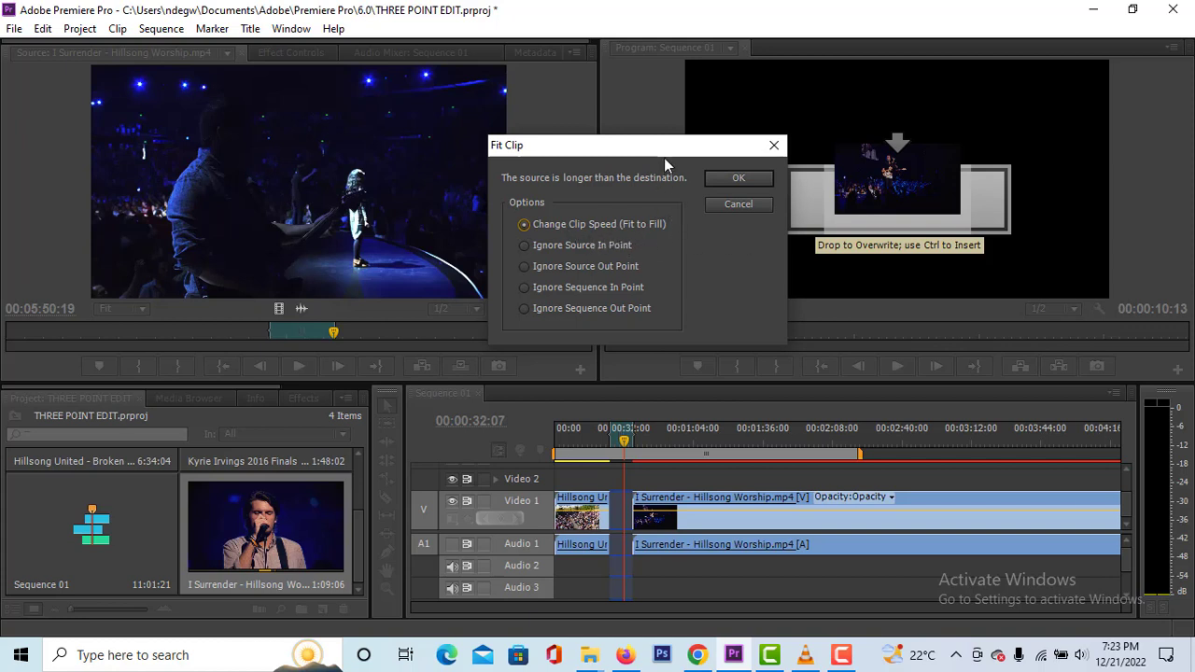
pyautogui.moveTo(662, 154)
pyautogui.mouseDown()
pyautogui.moveTo(707, 147)
pyautogui.moveTo(656, 148)
pyautogui.mouseUp()
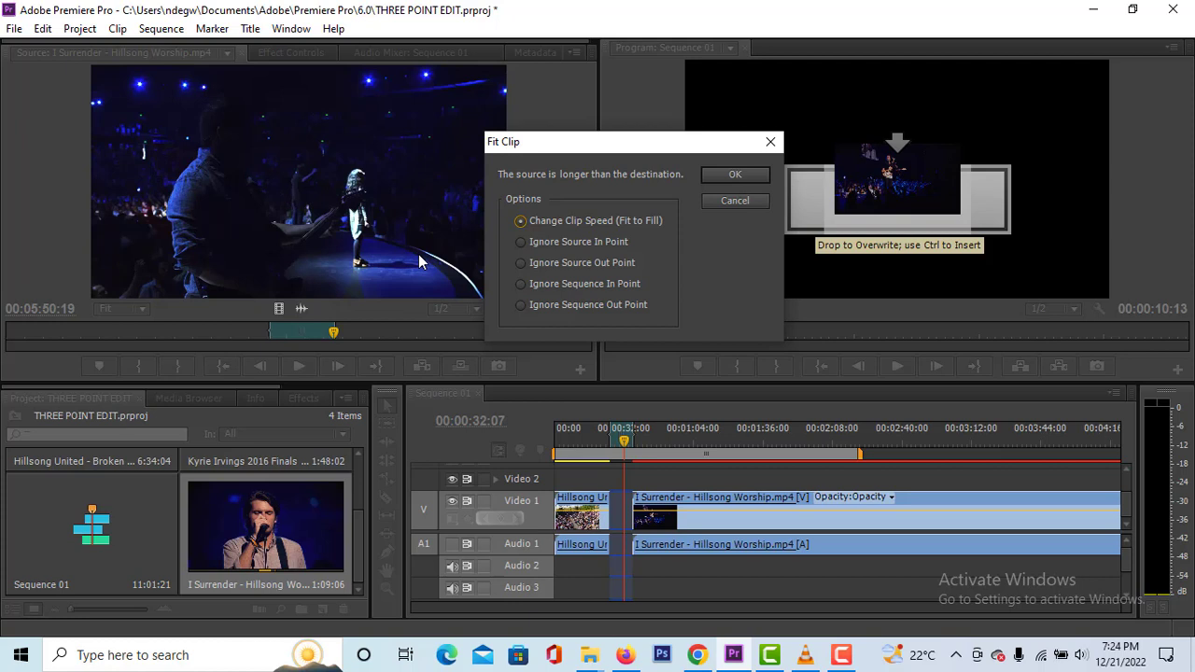
pyautogui.click(735, 178)
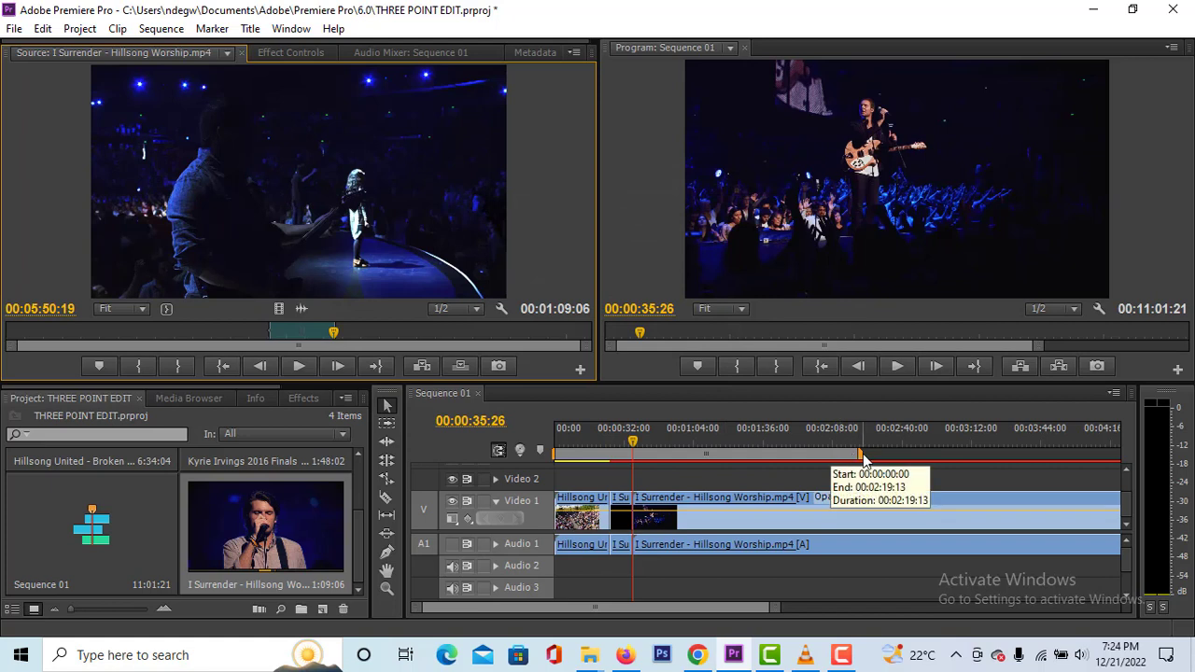
# - Play the sequence across the start of the speed-fitted clip and compare it with the marked range in the source
pyautogui.moveTo(774, 608); pyautogui.dragTo(666, 618)
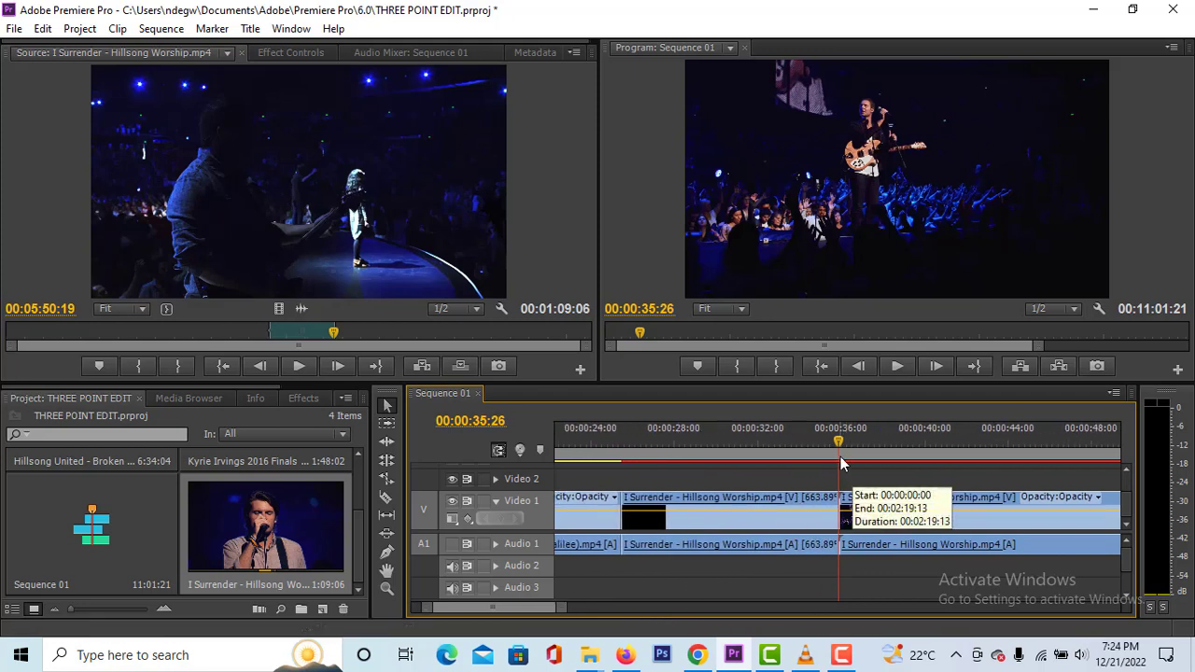
pyautogui.moveTo(837, 455); pyautogui.dragTo(623, 437)
pyautogui.press('space')
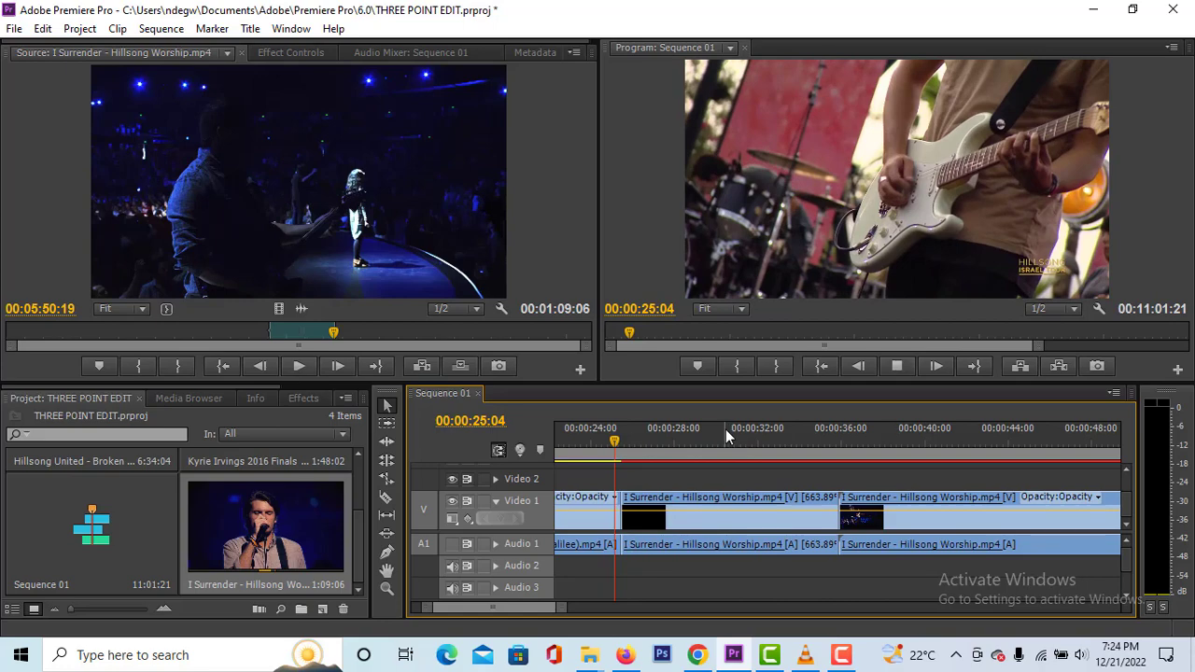
pyautogui.press('space')
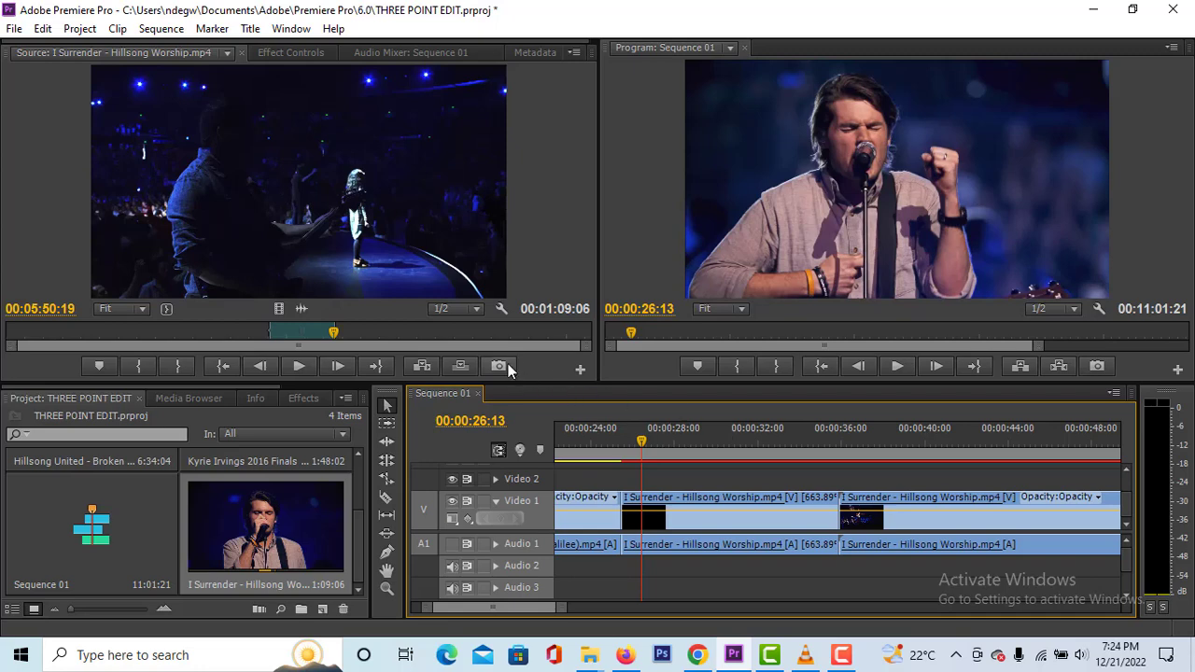
pyautogui.moveTo(334, 332); pyautogui.dragTo(309, 334)
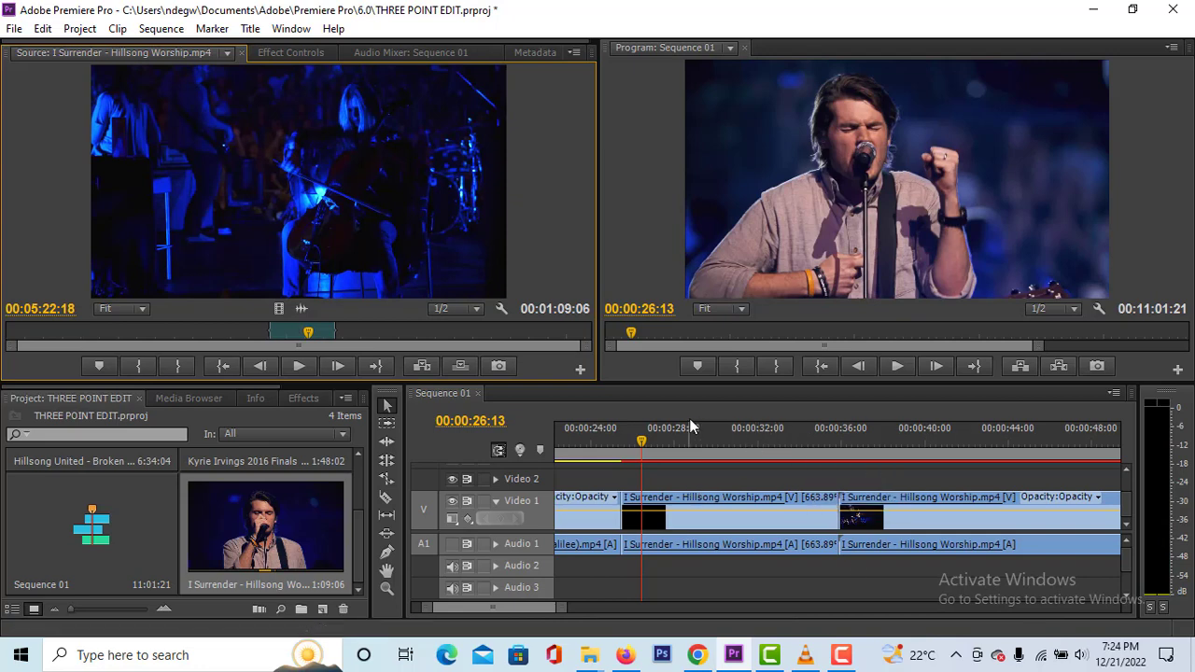
pyautogui.moveTo(644, 434); pyautogui.dragTo(621, 450)
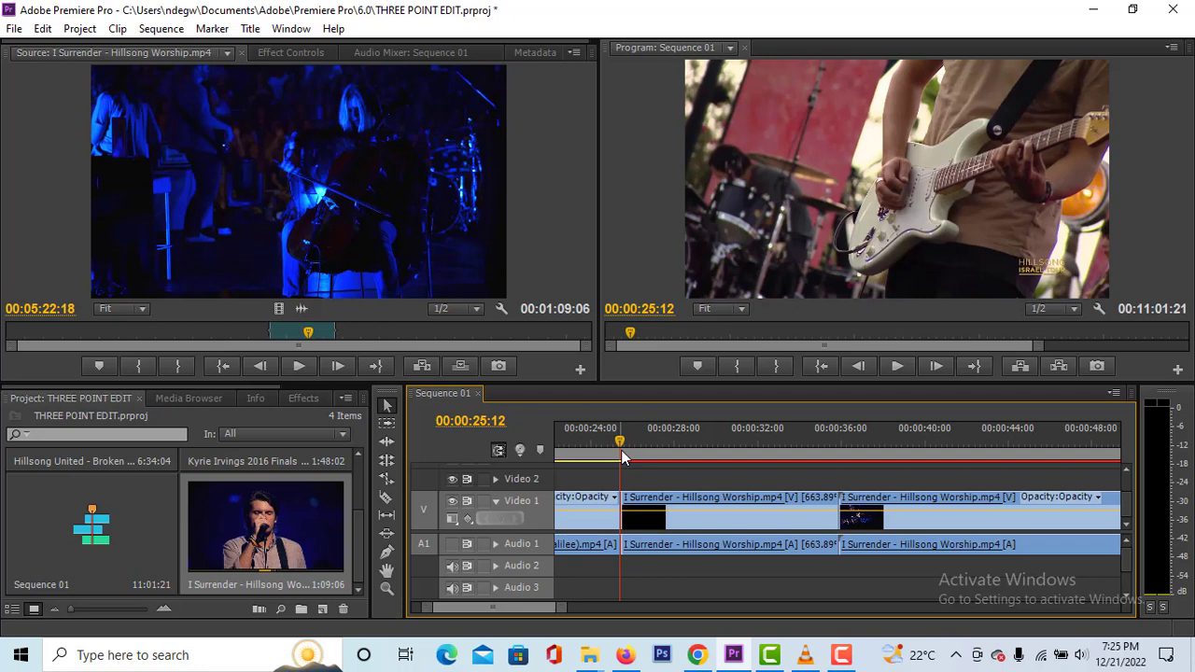
pyautogui.press('space')
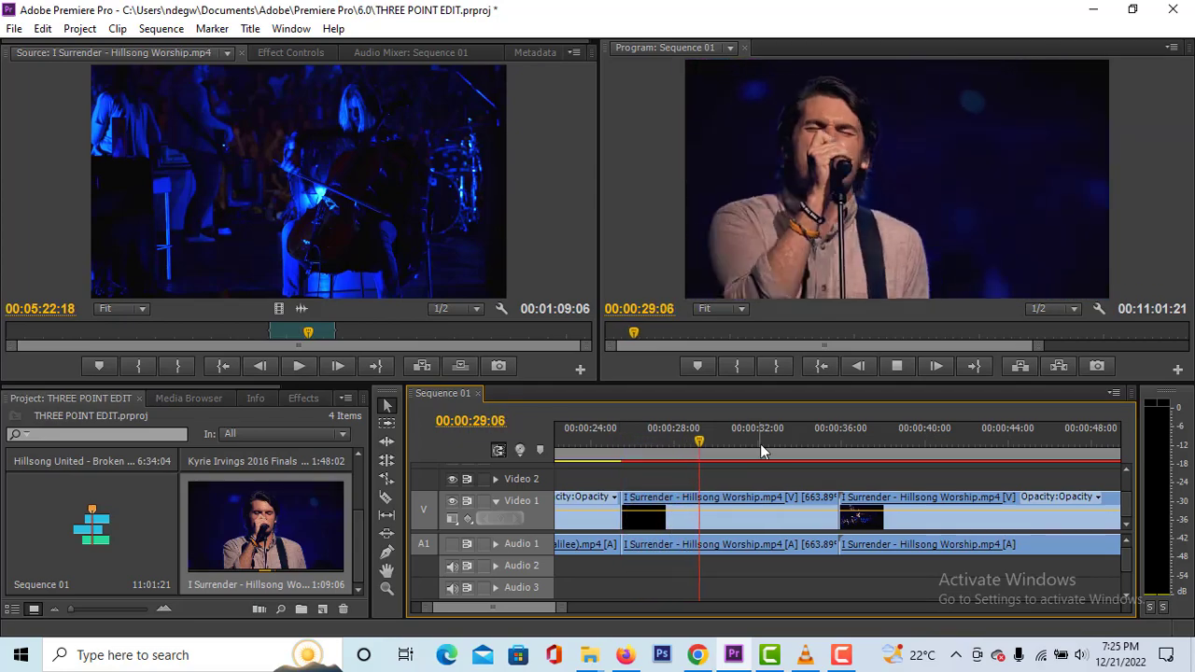
pyautogui.press('space')
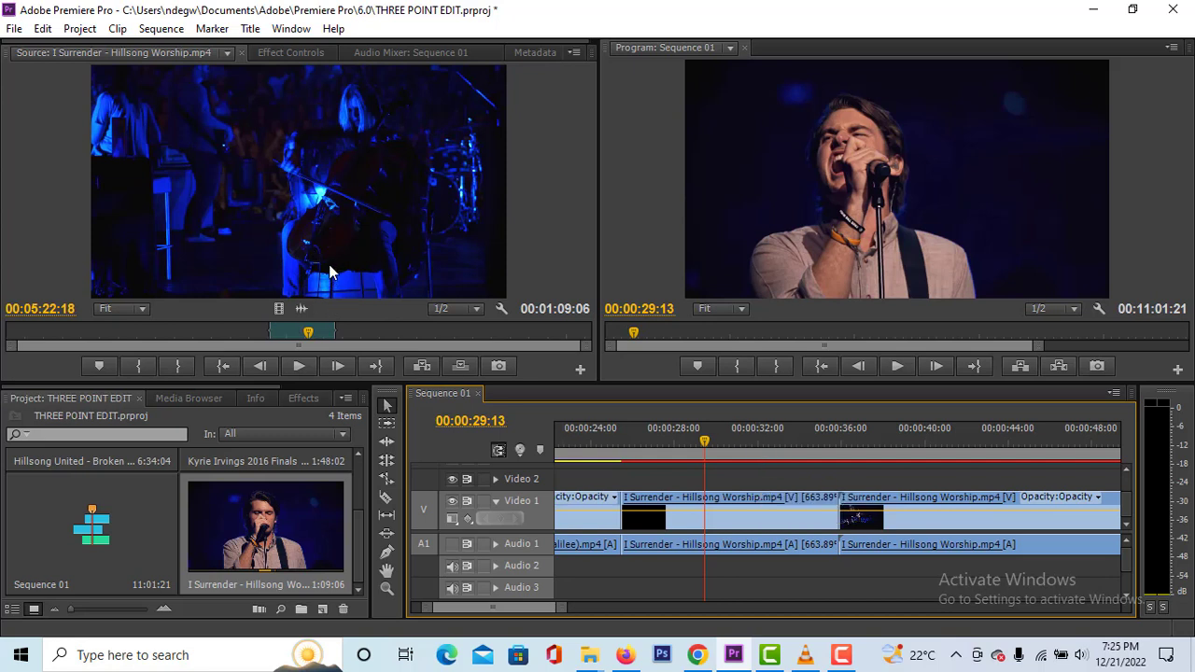
# - Delete the speed-fitted I Surrender clip between the two longer clips on Video 1 and Audio 1
pyautogui.click(735, 518)
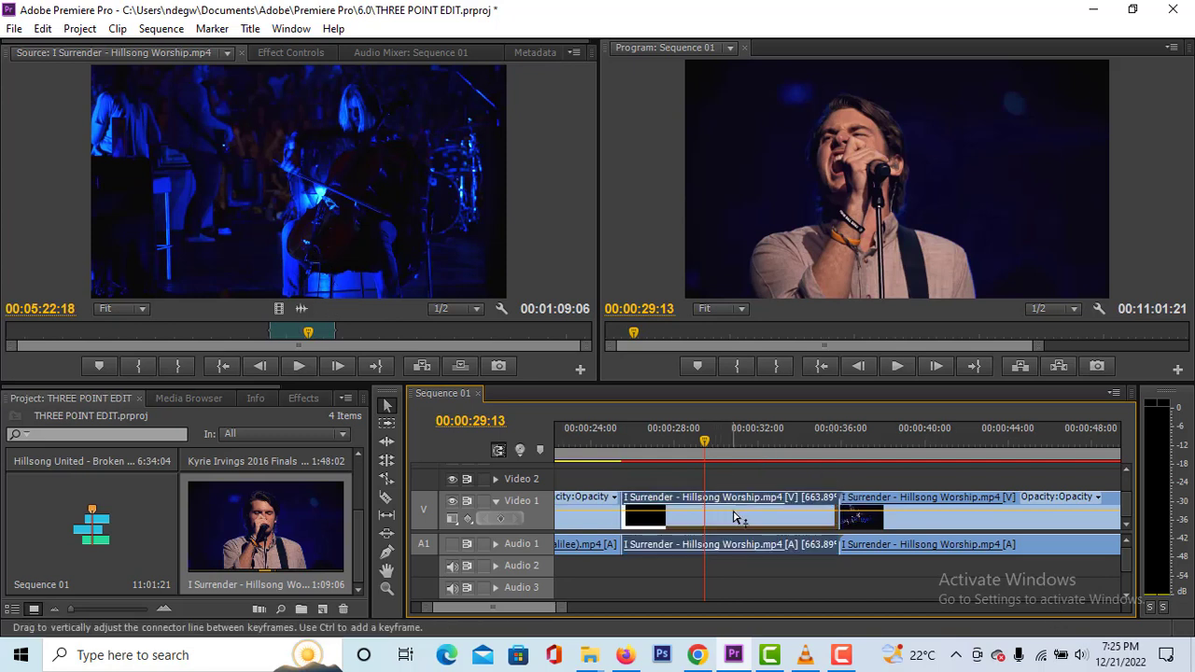
pyautogui.press('Delete')
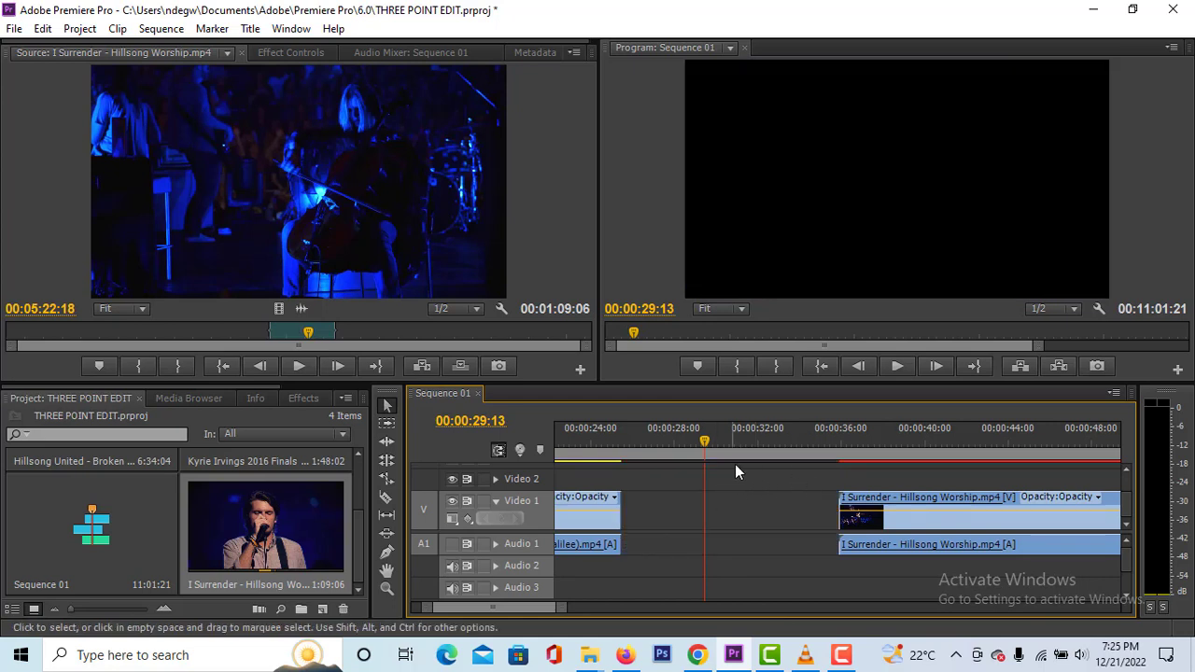
# - Split the I Surrender clip with the Razor tool at 00:01:16:27 and about 00:01:58, and delete the middle piece
pyautogui.moveTo(561, 608); pyautogui.dragTo(702, 628)
pyautogui.moveTo(658, 451); pyautogui.dragTo(819, 464)
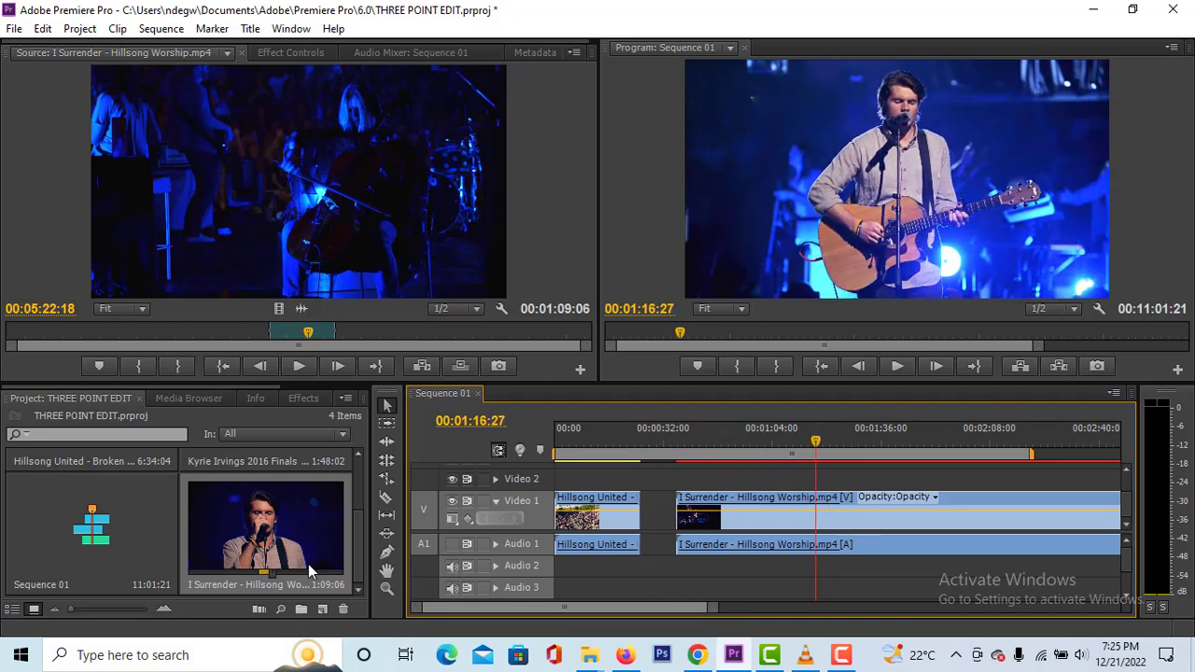
pyautogui.click(386, 497)
pyautogui.click(820, 520)
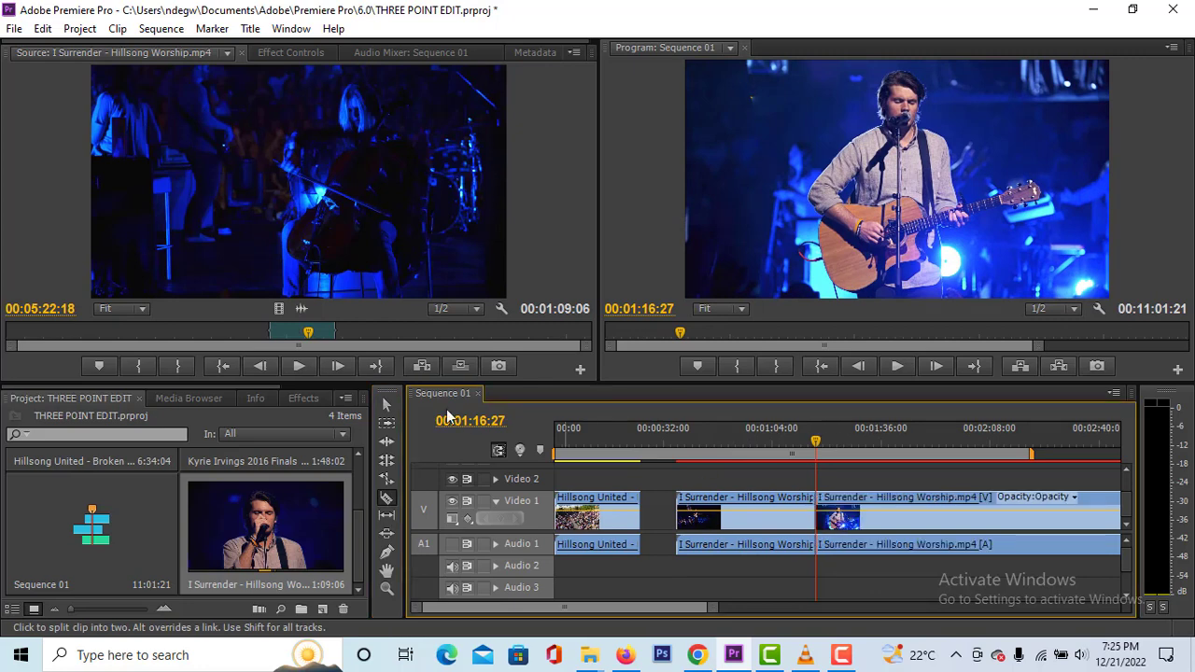
pyautogui.click(959, 516)
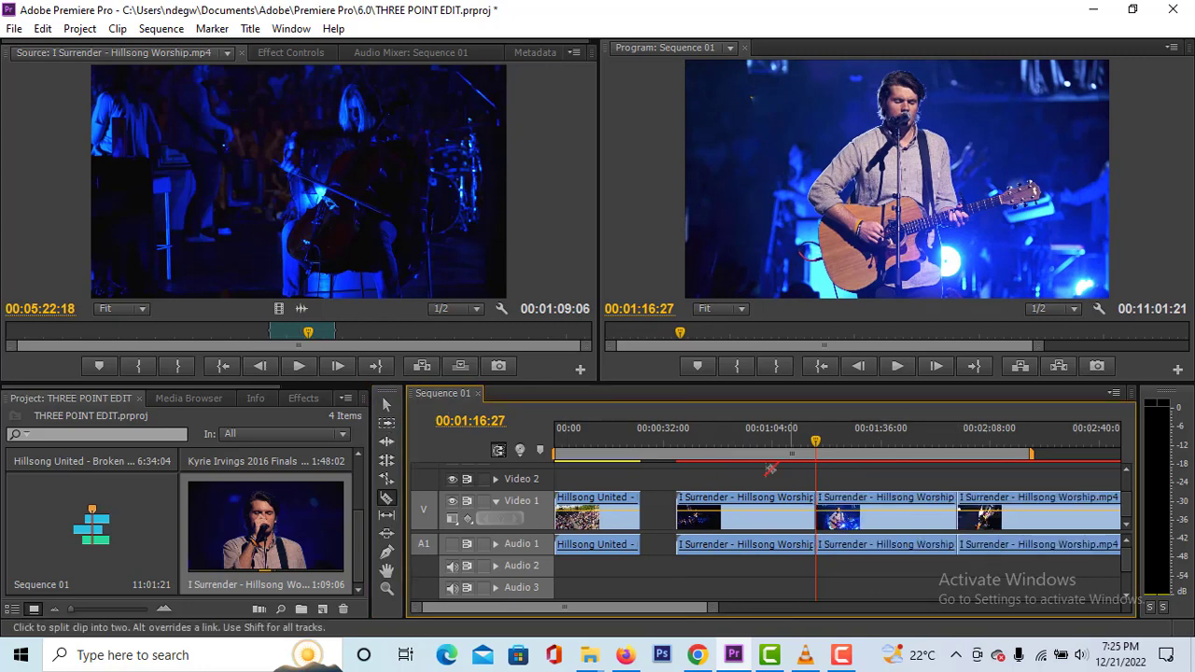
pyautogui.click(387, 404)
pyautogui.click(914, 543)
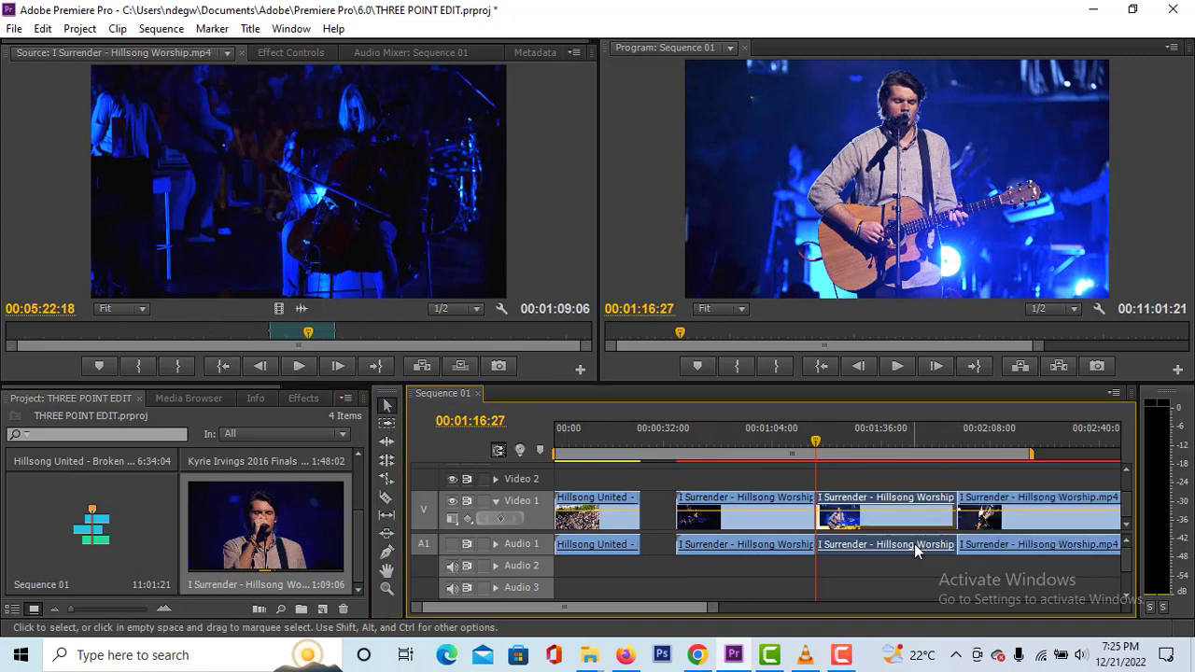
pyautogui.press('Delete')
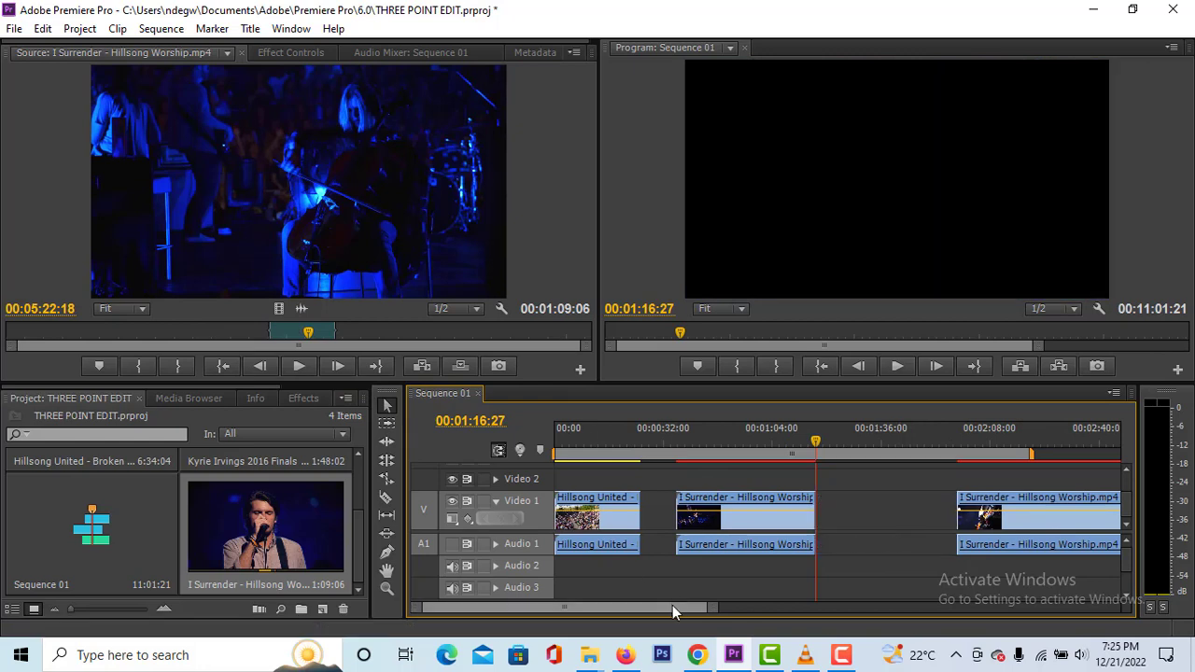
# - Mark the sequence In point at the start of the new gap in the I Surrender footage, at 00:01:16:27
pyautogui.moveTo(672, 605); pyautogui.dragTo(699, 606)
pyautogui.moveTo(608, 454)
pyautogui.mouseDown()
pyautogui.moveTo(748, 460)
pyautogui.moveTo(606, 456)
pyautogui.mouseUp()
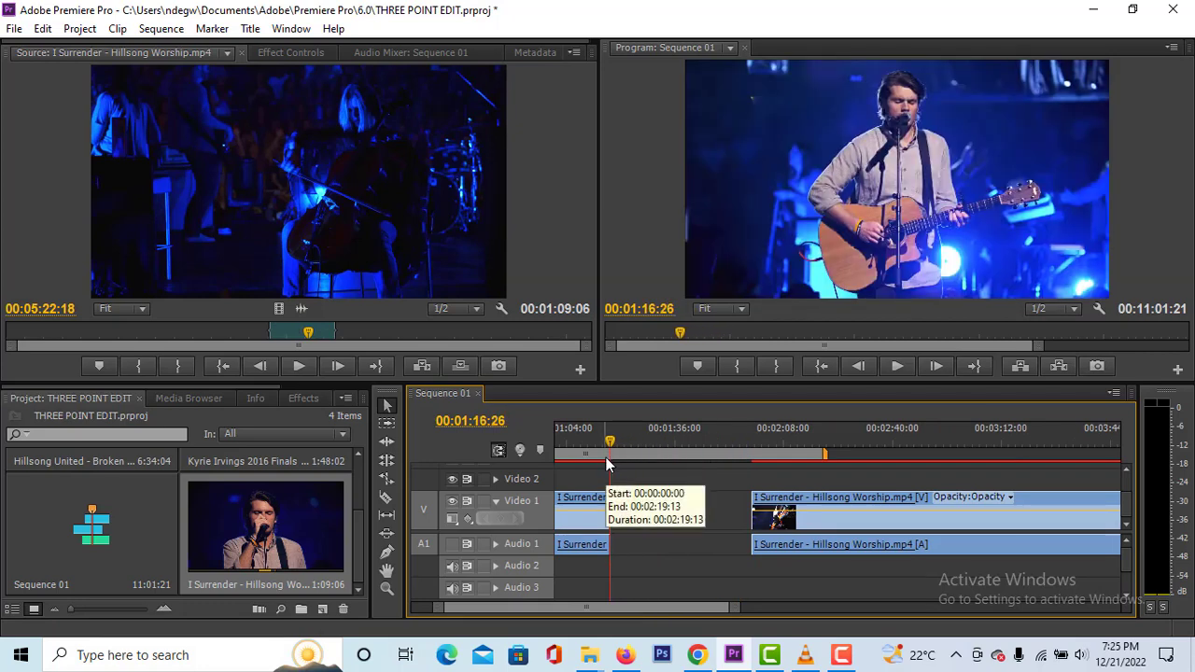
pyautogui.press('Right')
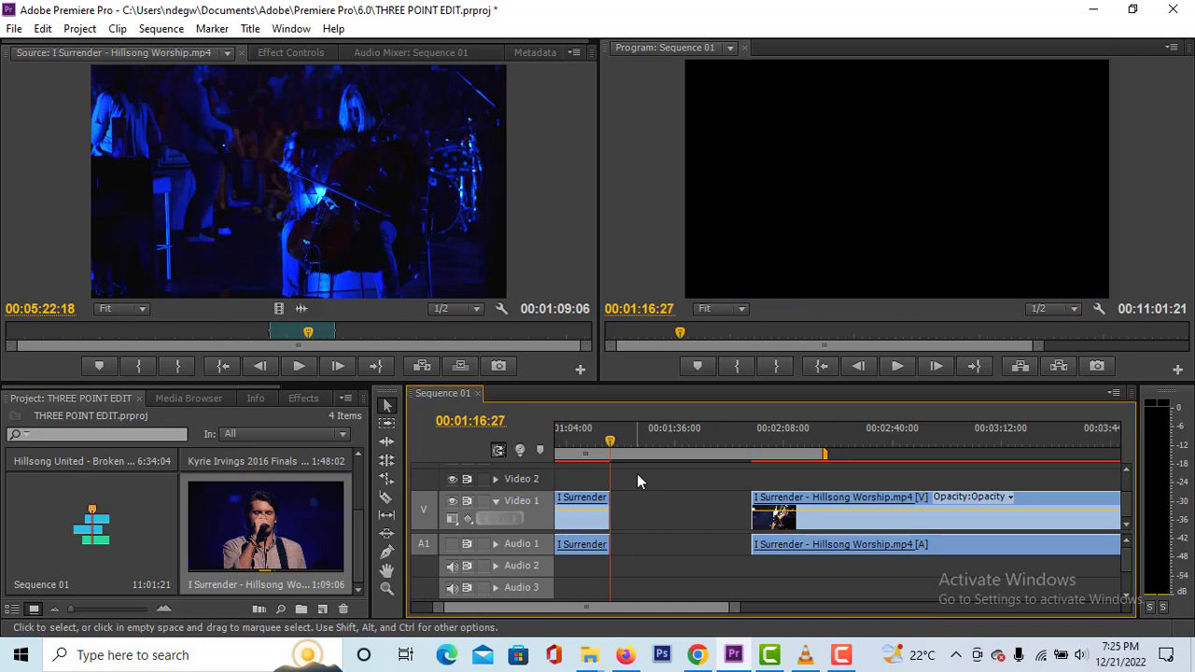
pyautogui.press('i')
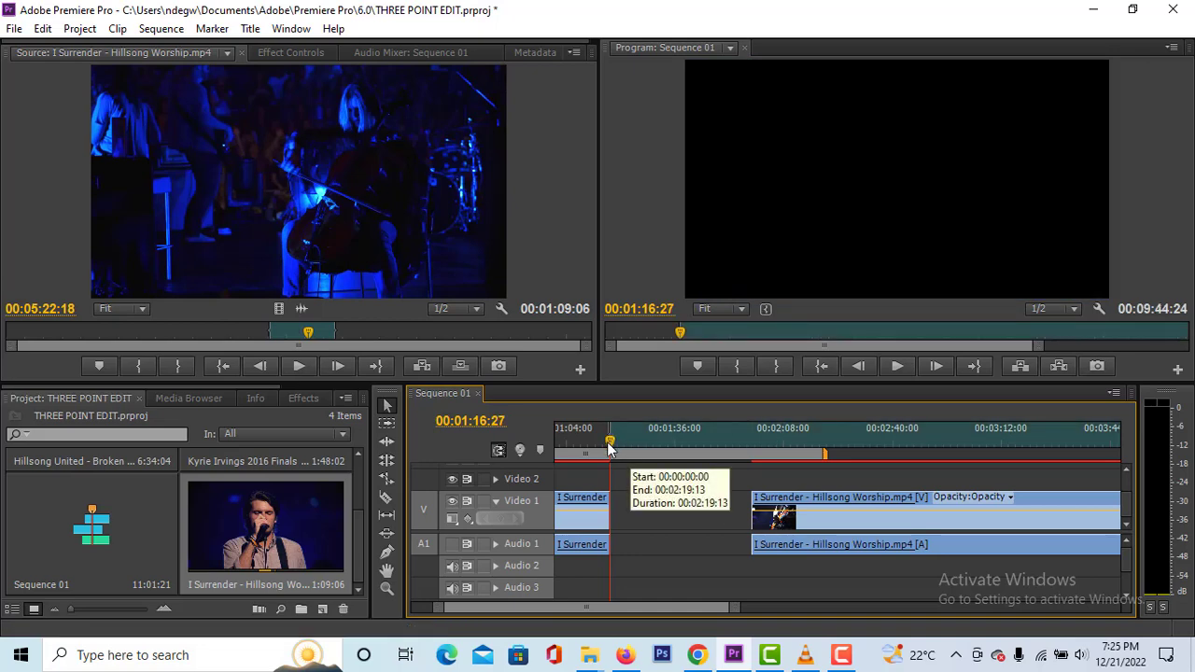
# - Mark the sequence Out point at the last frame of the gap, 00:01:58:16, and park the playhead inside the gap
pyautogui.moveTo(609, 448); pyautogui.dragTo(748, 472)
pyautogui.press('Right')
pyautogui.press('Right')
pyautogui.press('Right')
pyautogui.press('Right')
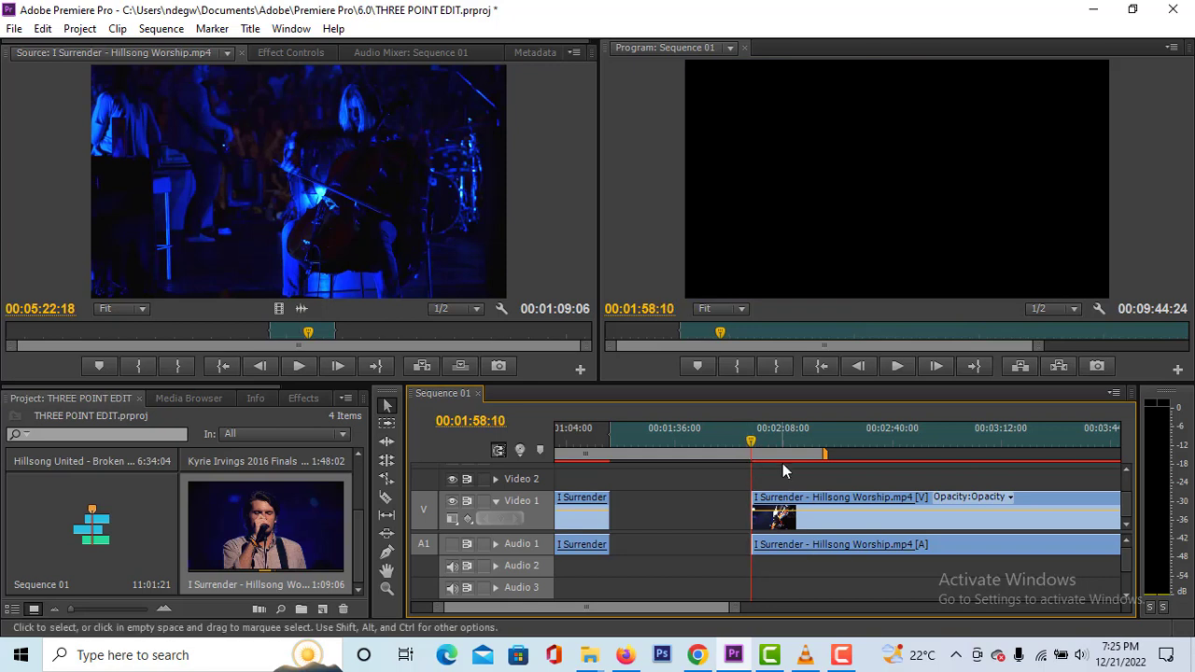
pyautogui.press('Right')
pyautogui.press('Right')
pyautogui.press('Right')
pyautogui.press('Right')
pyautogui.press('Right')
pyautogui.press('Right')
pyautogui.press('Left')
pyautogui.press('Left')
pyautogui.press('Right')
pyautogui.press('Left')
pyautogui.press('o')
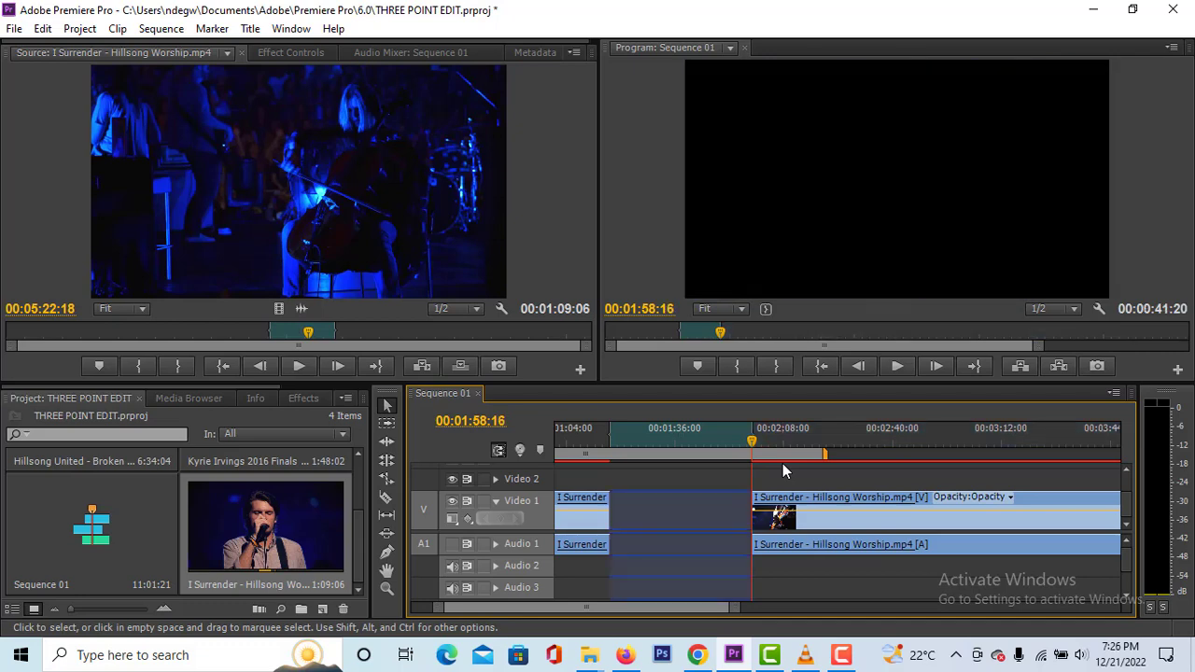
pyautogui.moveTo(758, 453); pyautogui.dragTo(651, 453)
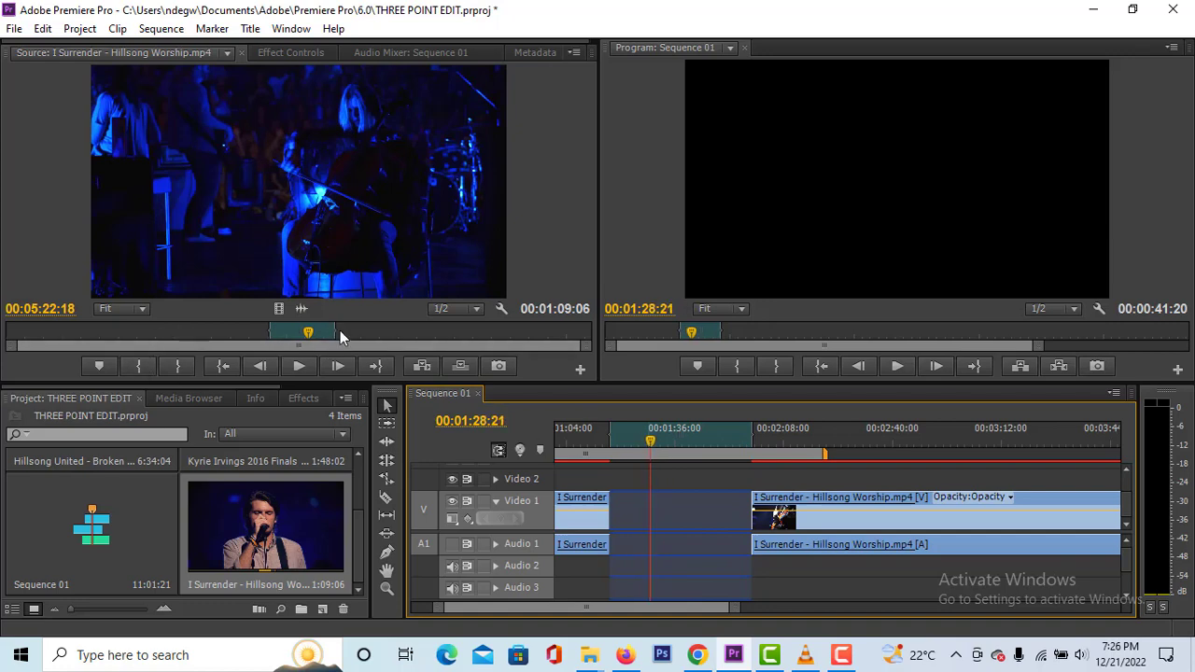
# - Widen the marked range of the I Surrender source by moving its Out point later and its In point earlier
pyautogui.moveTo(336, 328); pyautogui.dragTo(433, 331)
pyautogui.moveTo(266, 328); pyautogui.dragTo(146, 326)
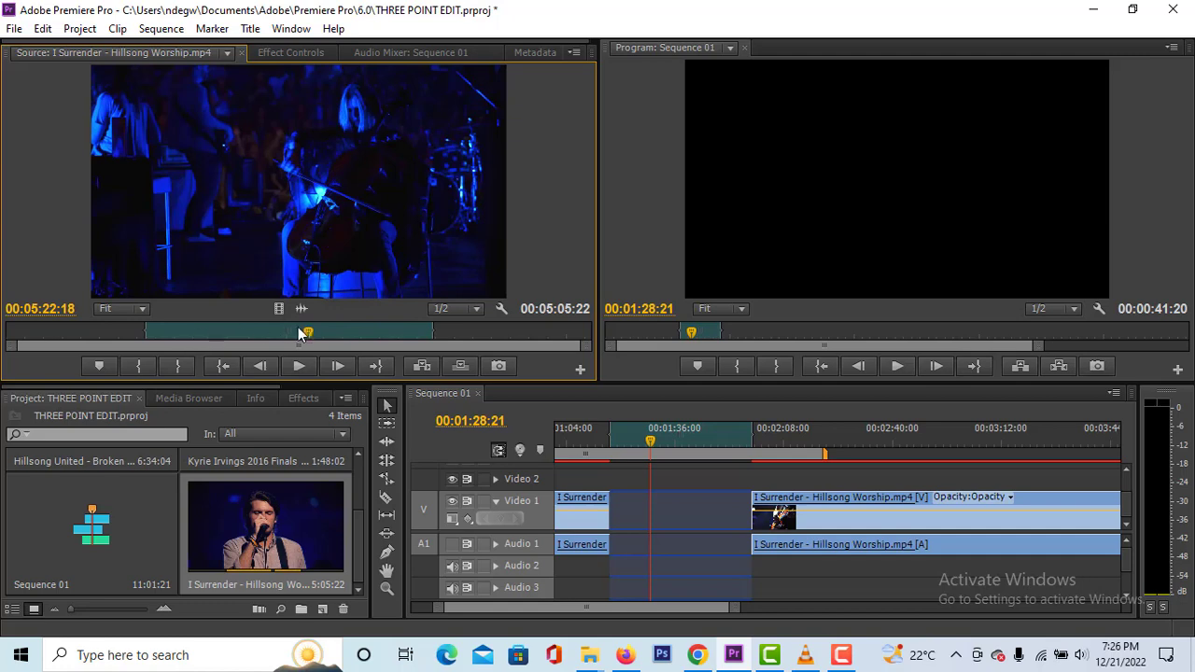
pyautogui.moveTo(307, 335); pyautogui.dragTo(58, 331)
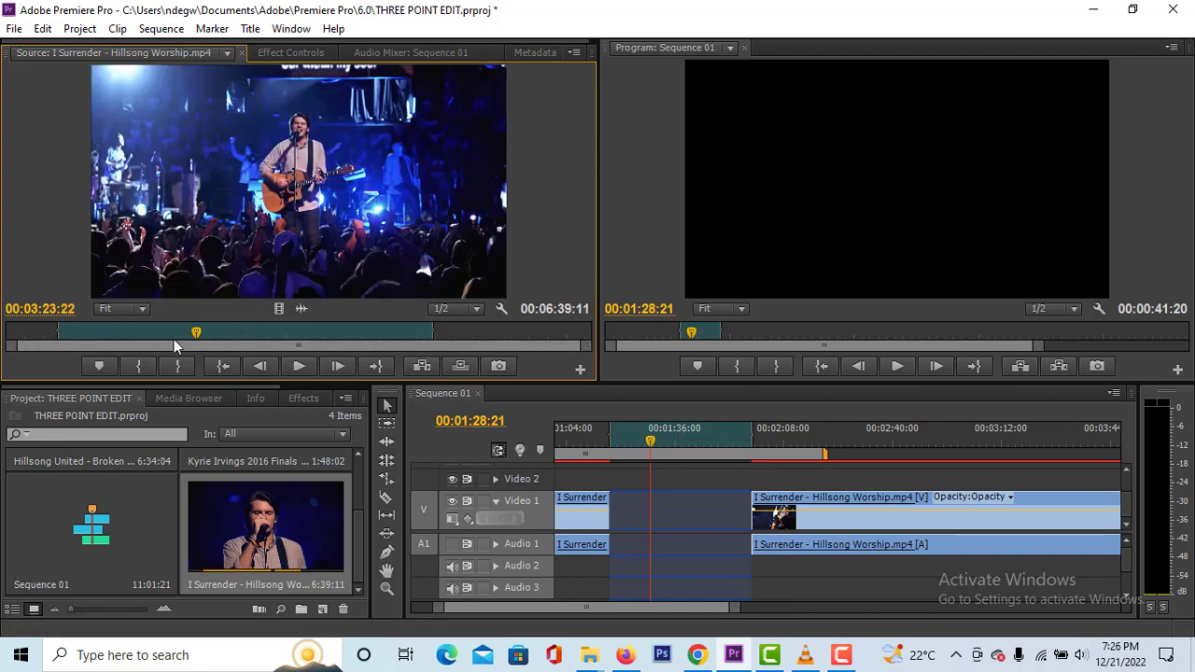
# - Overwrite the marked sequence gap with I Surrender footage starting from a source In point at 00:02:45:14, with the source Out point cleared
pyautogui.moveTo(190, 333); pyautogui.dragTo(162, 334)
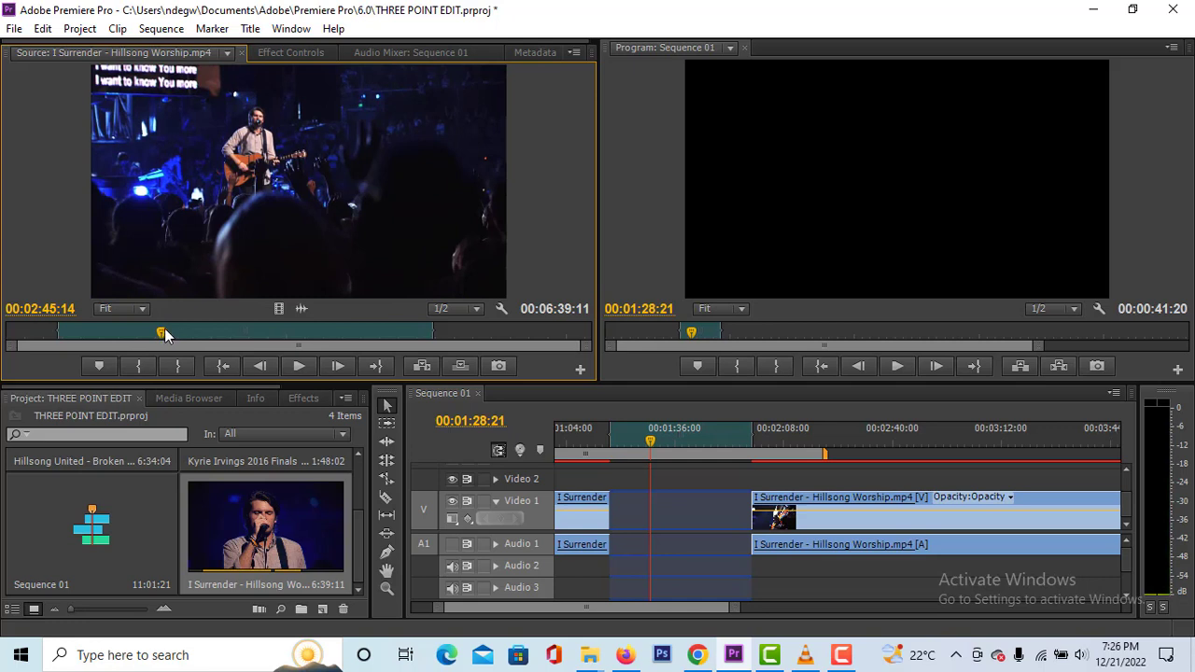
pyautogui.press('i')
pyautogui.rightClick(407, 333)
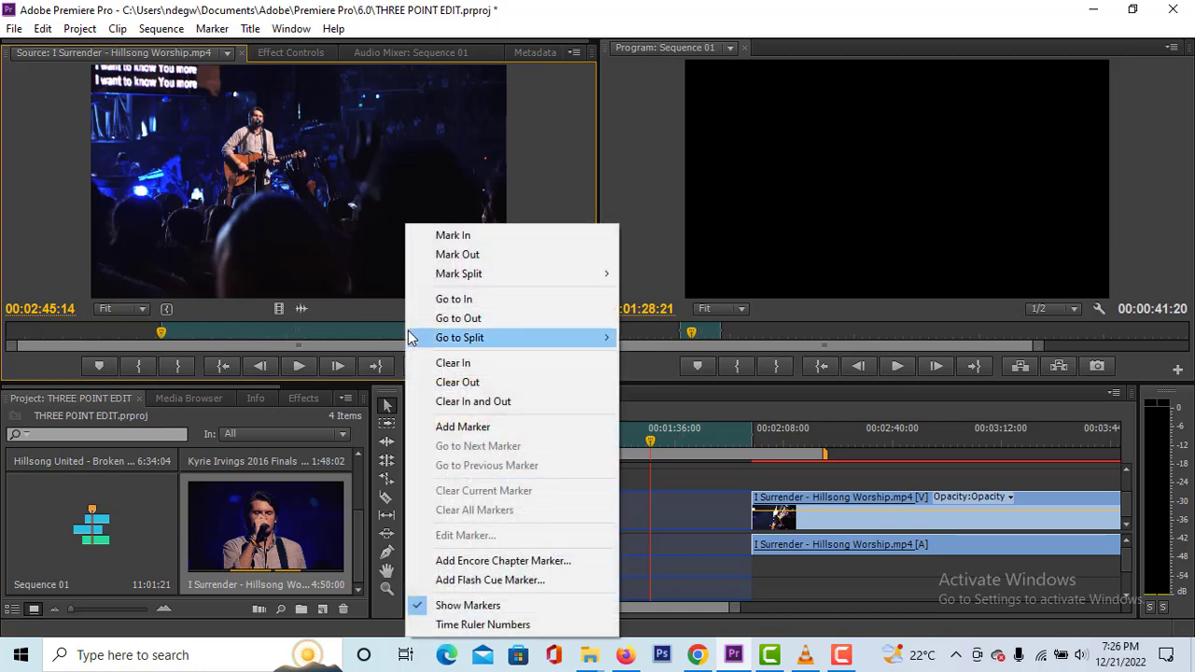
pyautogui.click(448, 382)
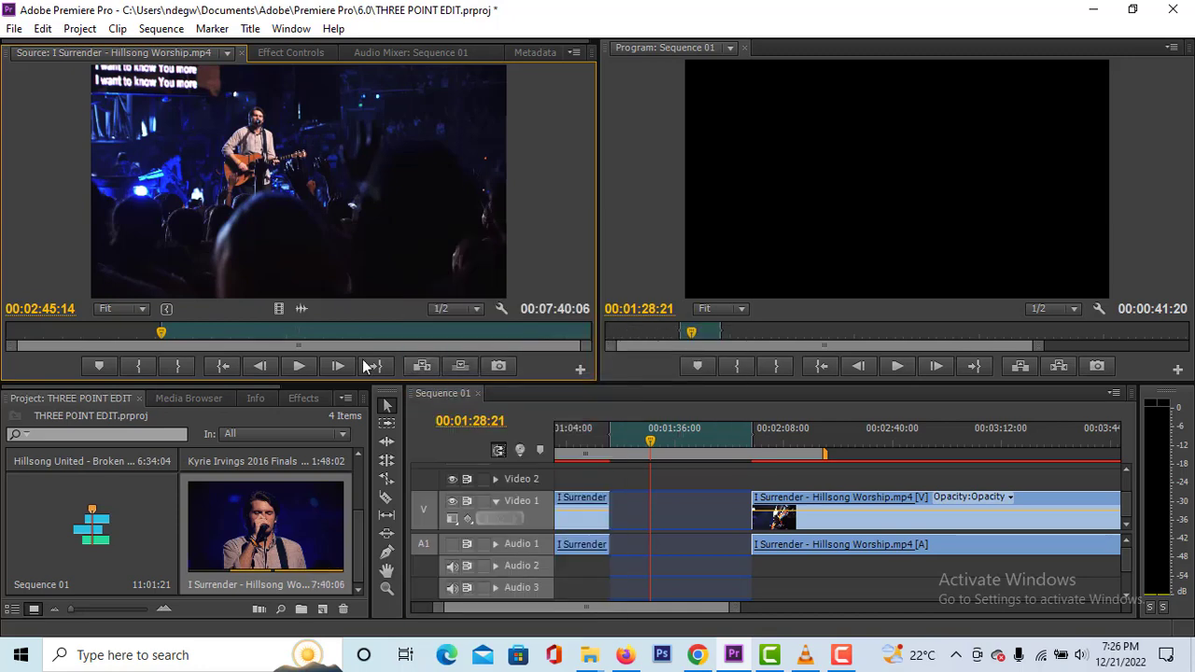
pyautogui.moveTo(262, 232); pyautogui.dragTo(712, 206)
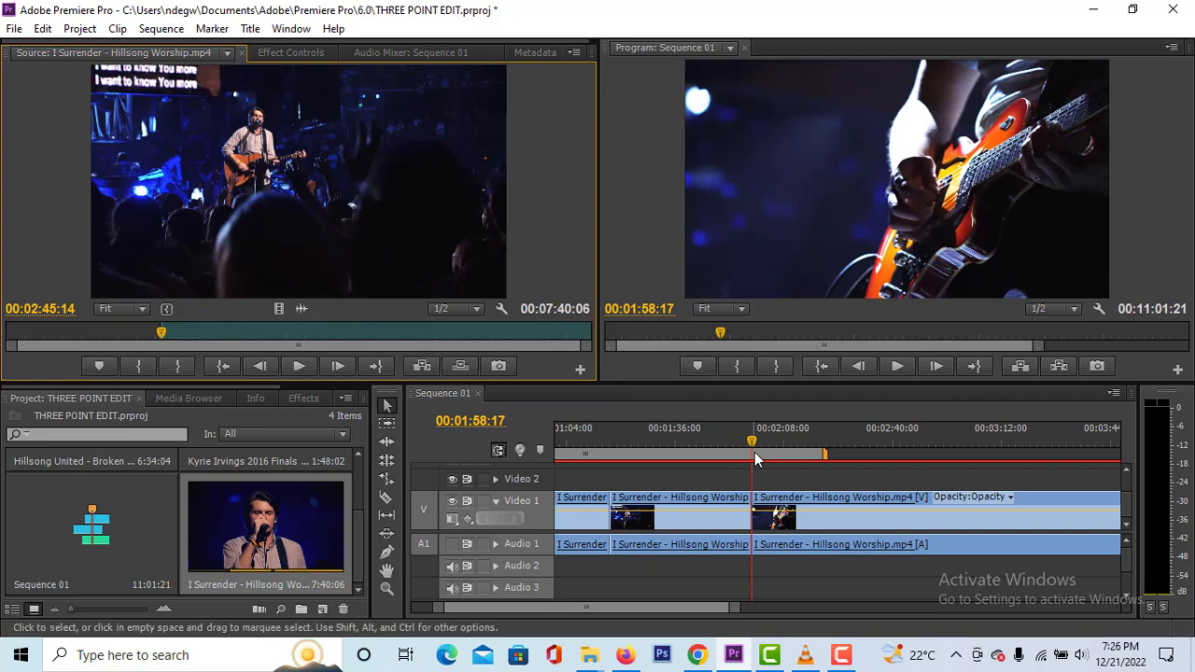
# - Play the sequence from just before the filled gap and scrub through the newly placed clip
pyautogui.moveTo(752, 447); pyautogui.dragTo(602, 449)
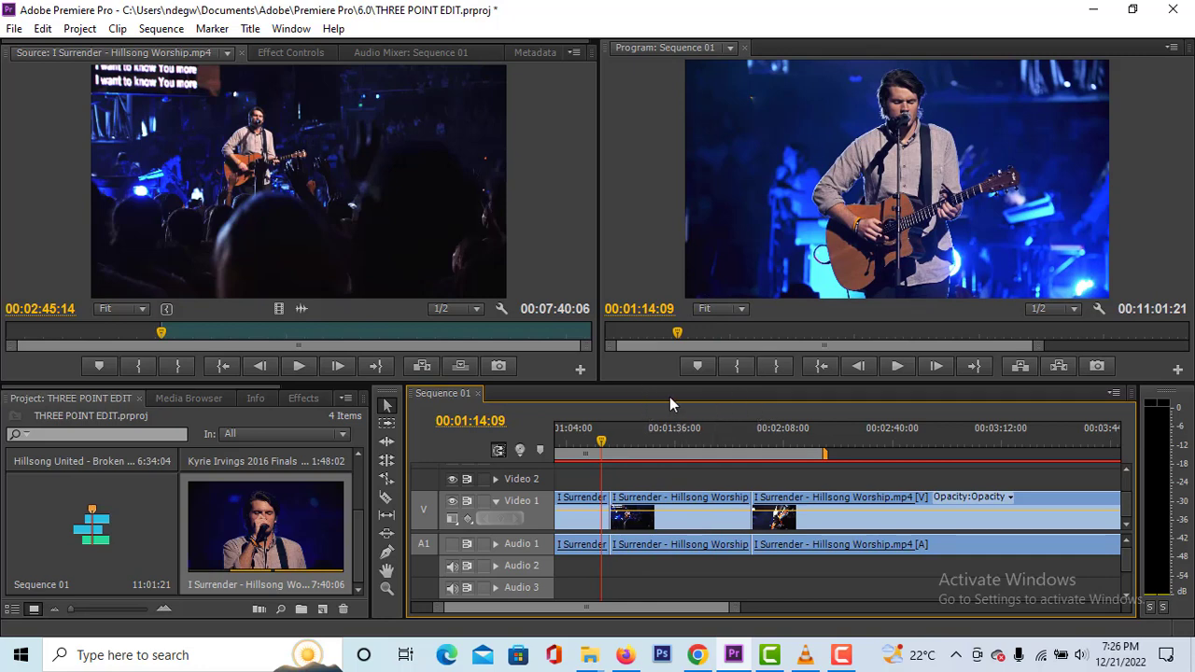
pyautogui.press('space')
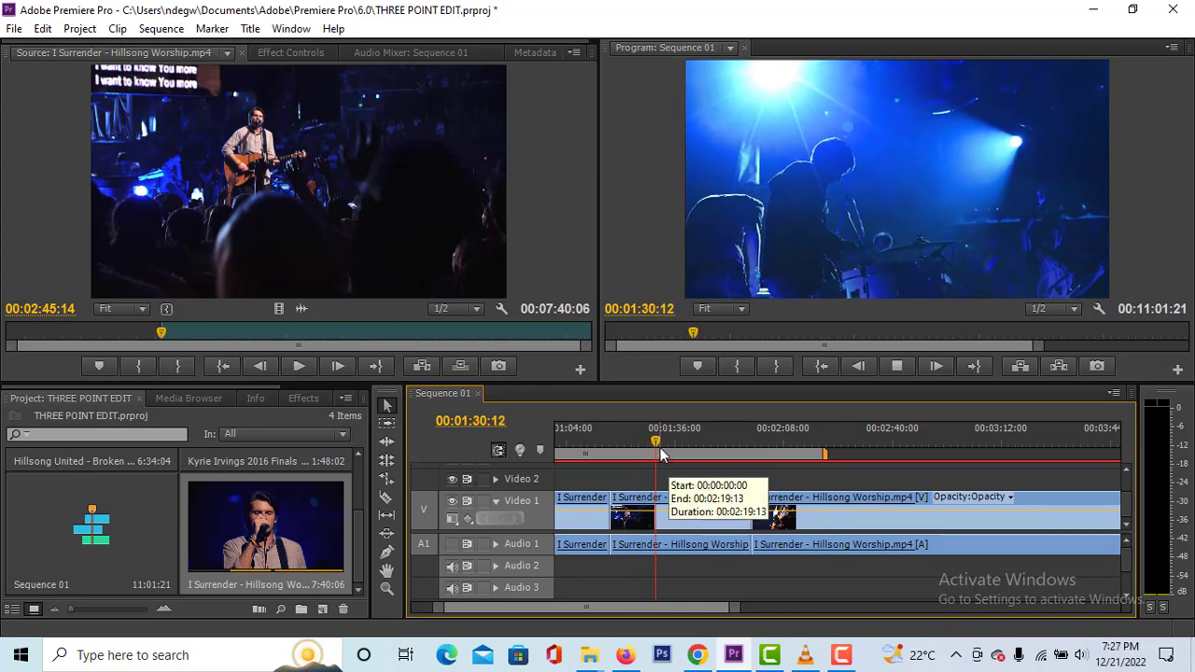
pyautogui.press('space')
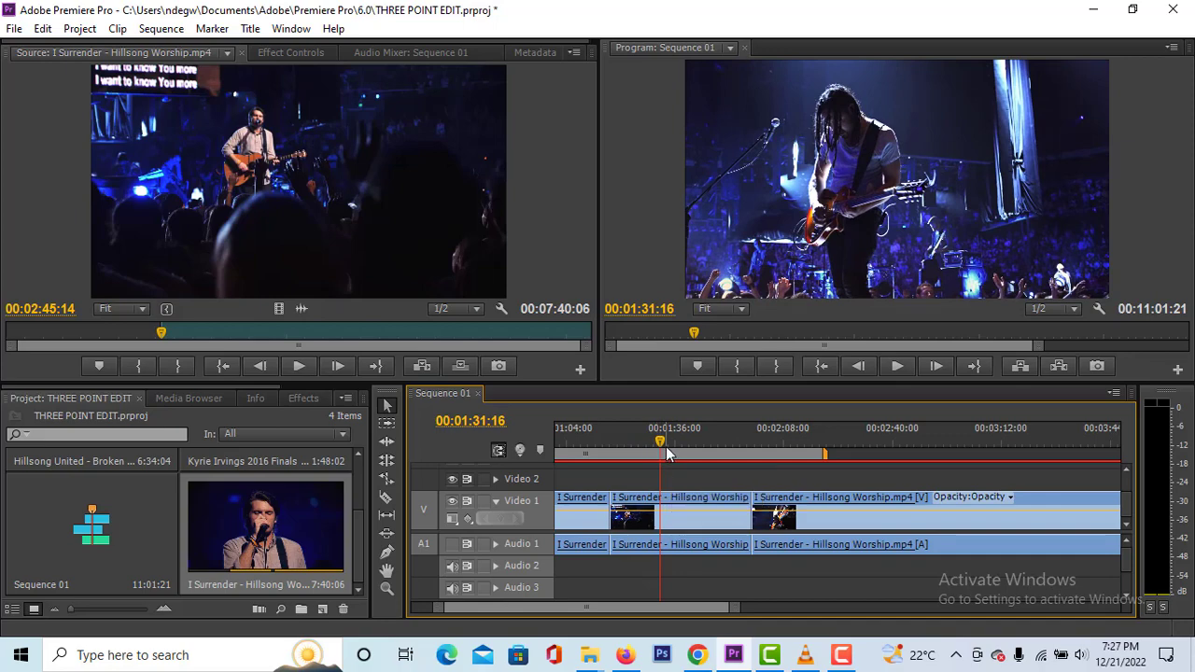
pyautogui.moveTo(666, 447)
pyautogui.mouseDown()
pyautogui.moveTo(707, 446)
pyautogui.moveTo(606, 449)
pyautogui.moveTo(679, 449)
pyautogui.mouseUp()
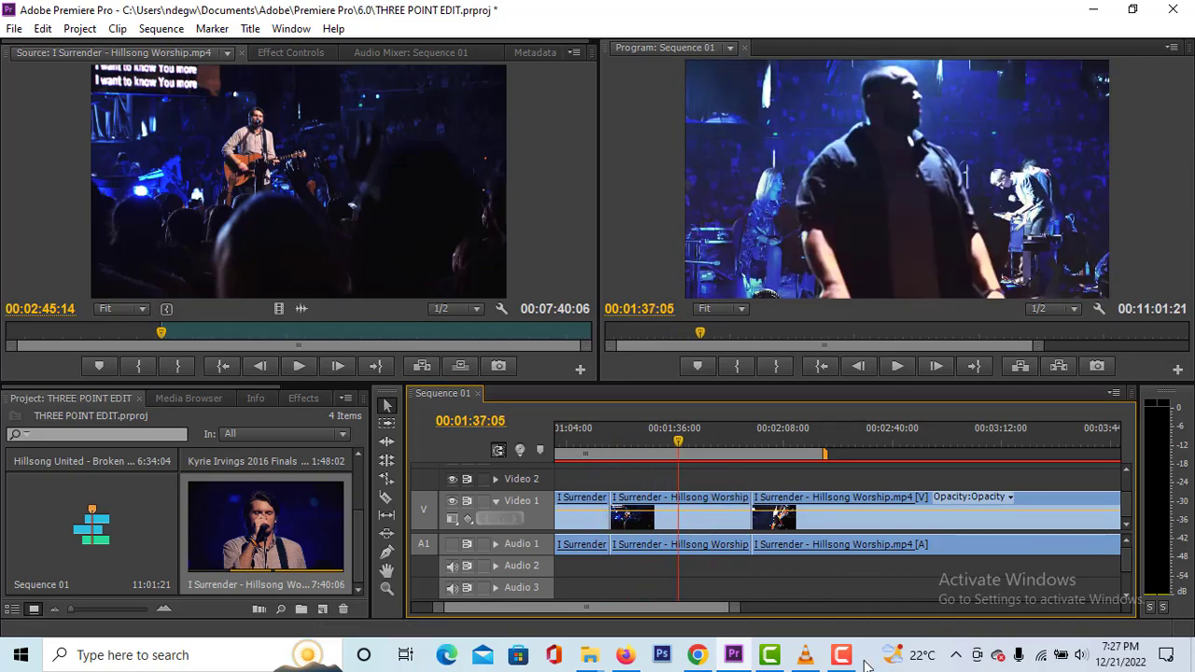